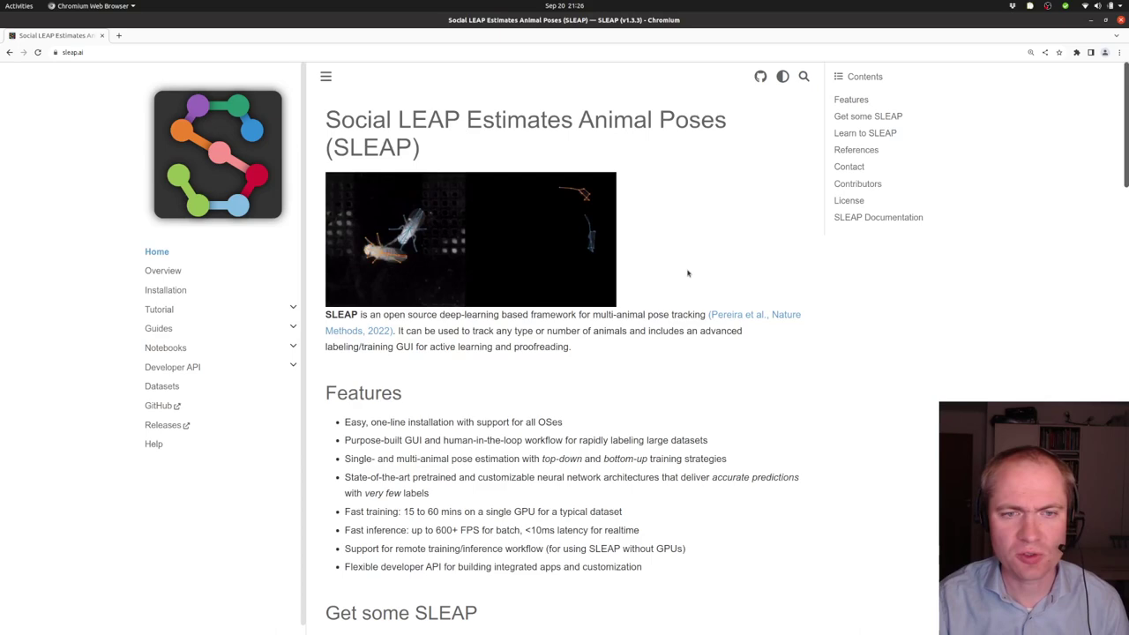
Switch to the file manager, play Session9-Trial3.mp4 from the example folder to preview it, and close the player.
{"action": "key", "text": "alt+Tab"}
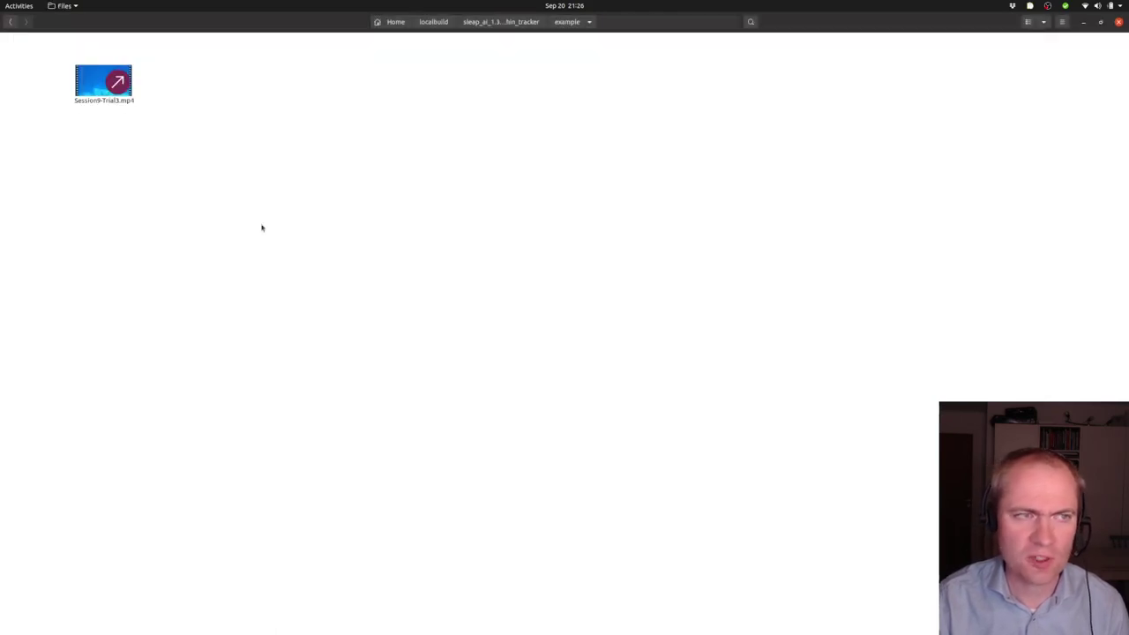
{"action": "double_click", "coordinate": [102, 70]}
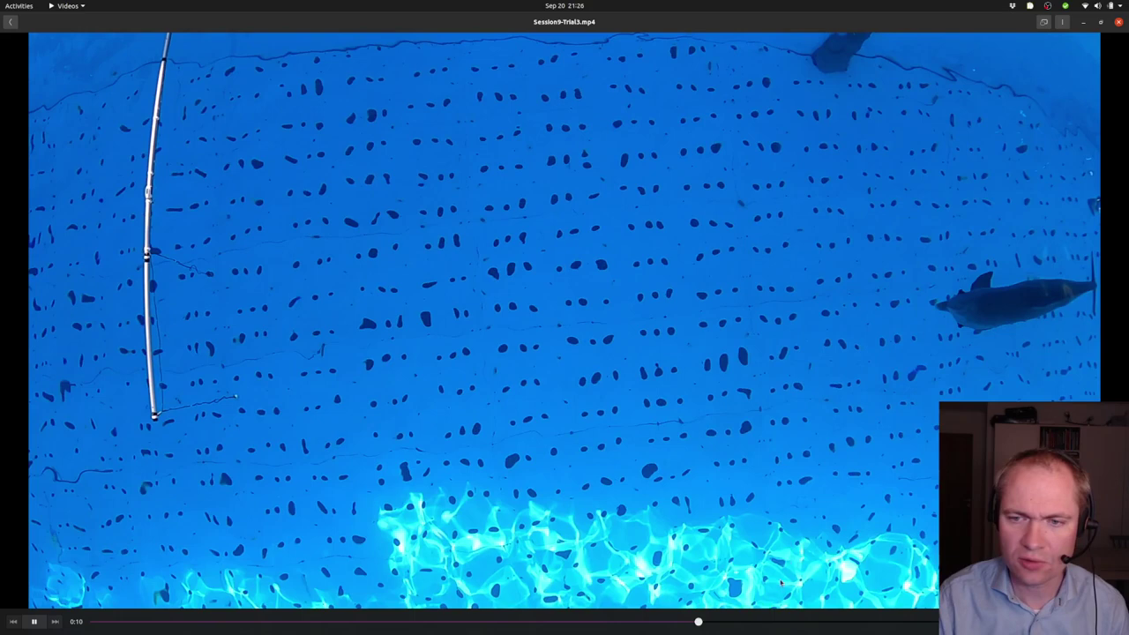
{"action": "left_click", "coordinate": [753, 623]}
{"action": "left_click", "coordinate": [33, 623]}
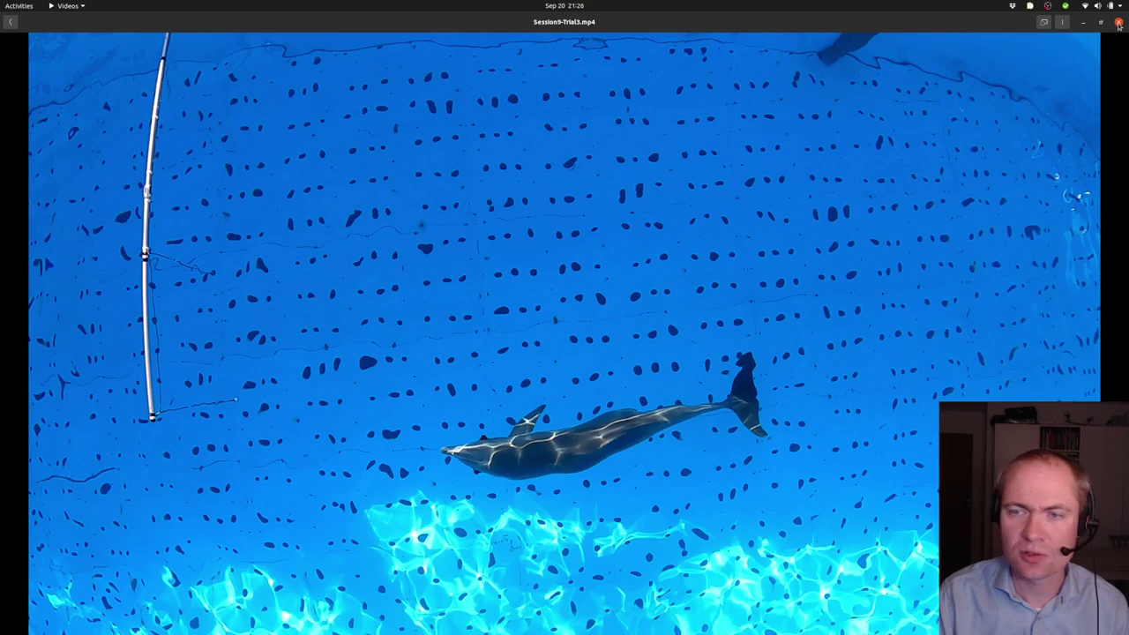
{"action": "left_click", "coordinate": [1118, 24]}
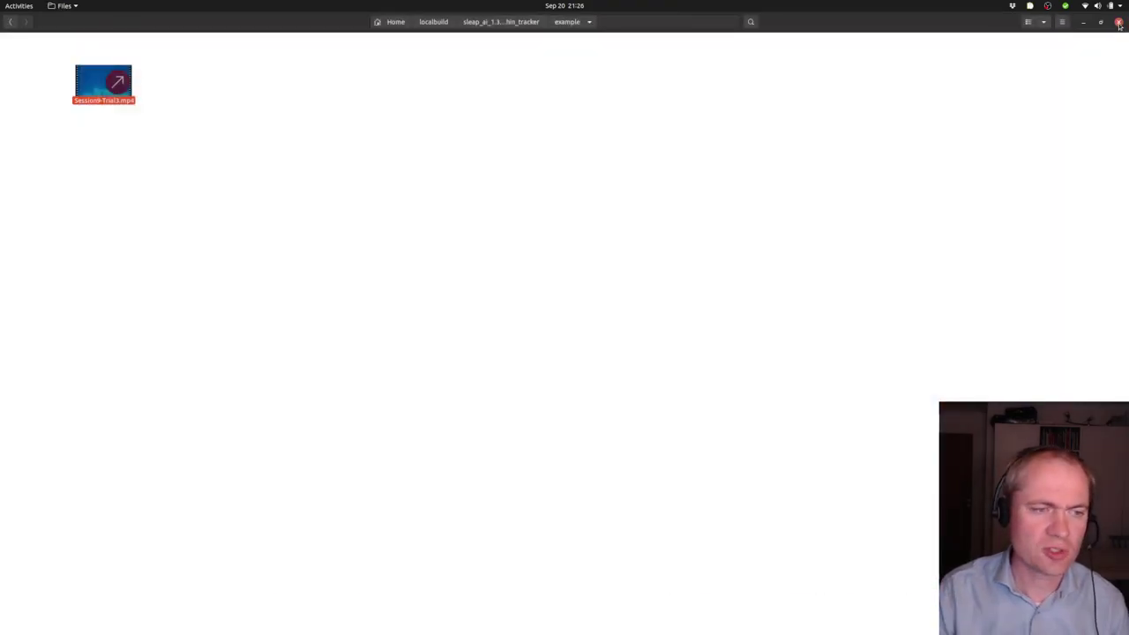
Switch to the terminal, enlarge its text, and launch the labeling GUI with the command sleap-label.
{"action": "key", "text": "alt+Tab"}
{"action": "key", "text": "alt+Tab"}
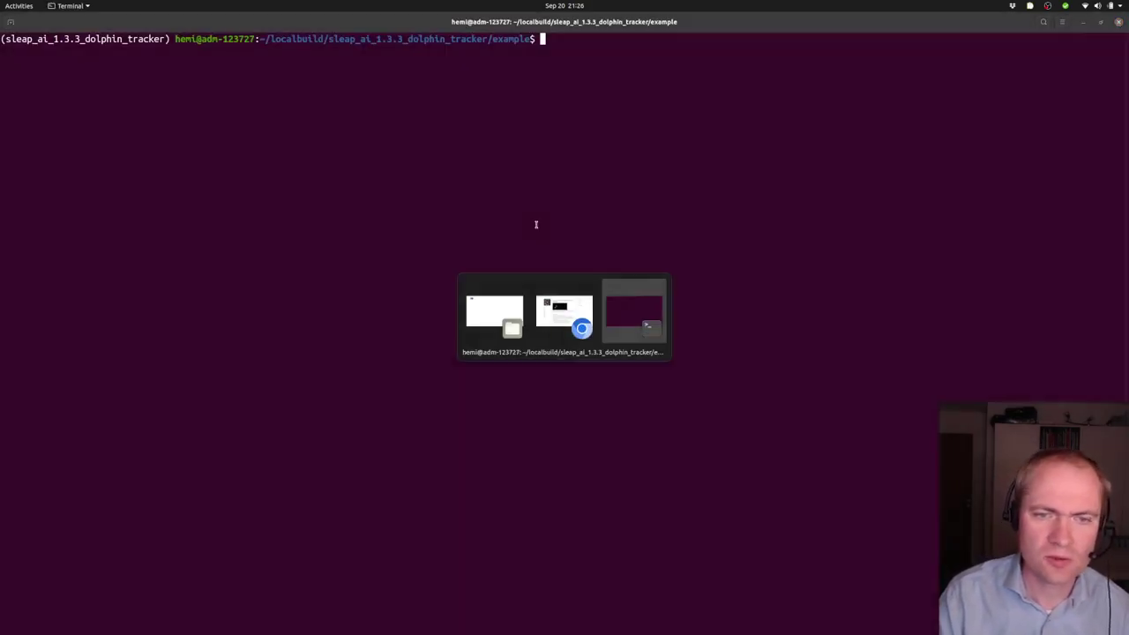
{"action": "type", "text": "sleap-label"}
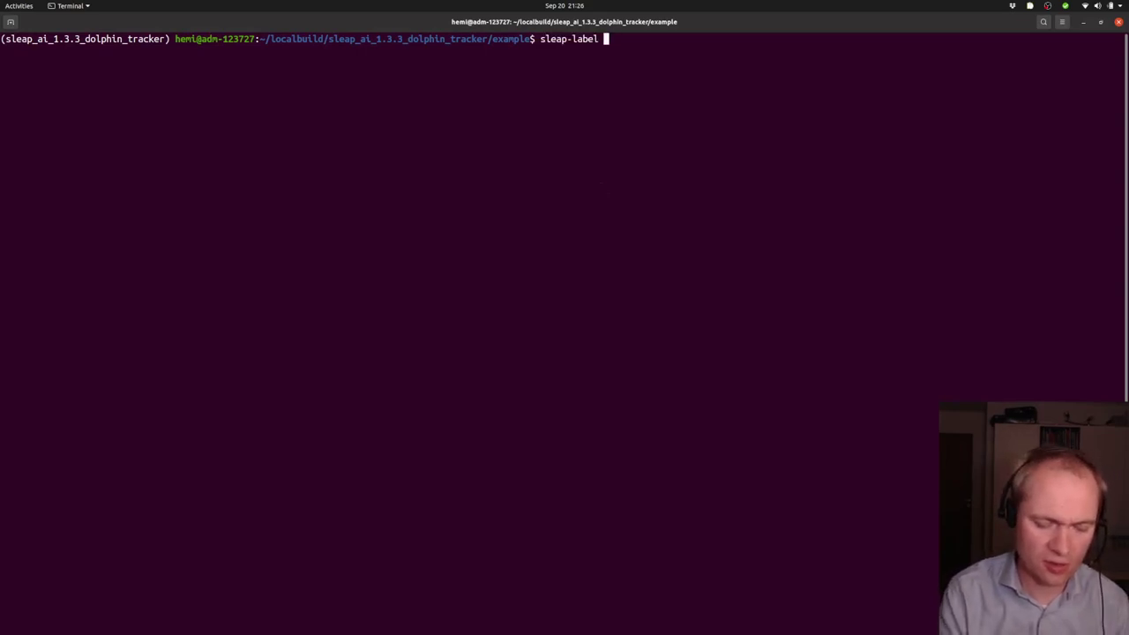
{"action": "key", "text": "ctrl+plus"}
{"action": "key", "text": "ctrl+plus"}
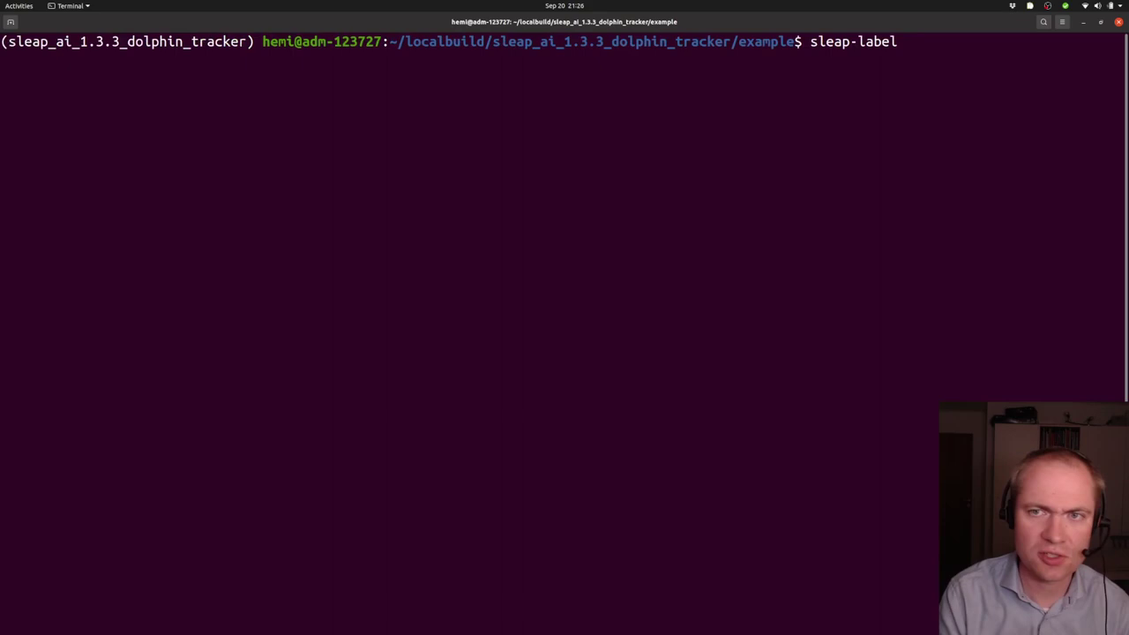
{"action": "key", "text": "Return"}
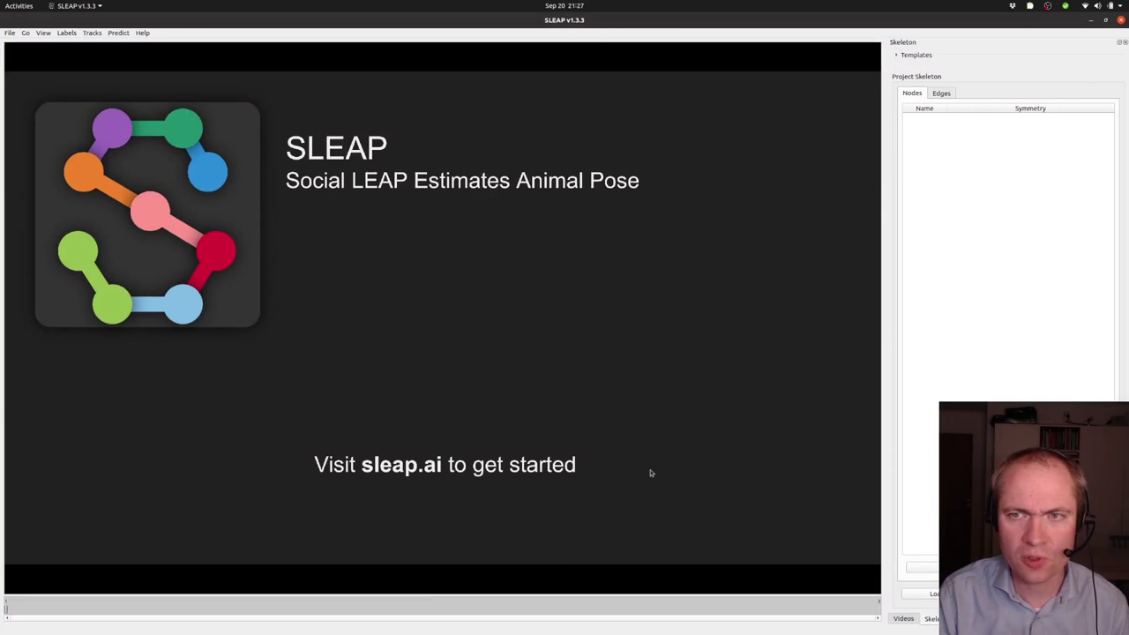
Import the video Session9-Trial3.mp4 into the project as RGB.
{"action": "left_click", "coordinate": [904, 619]}
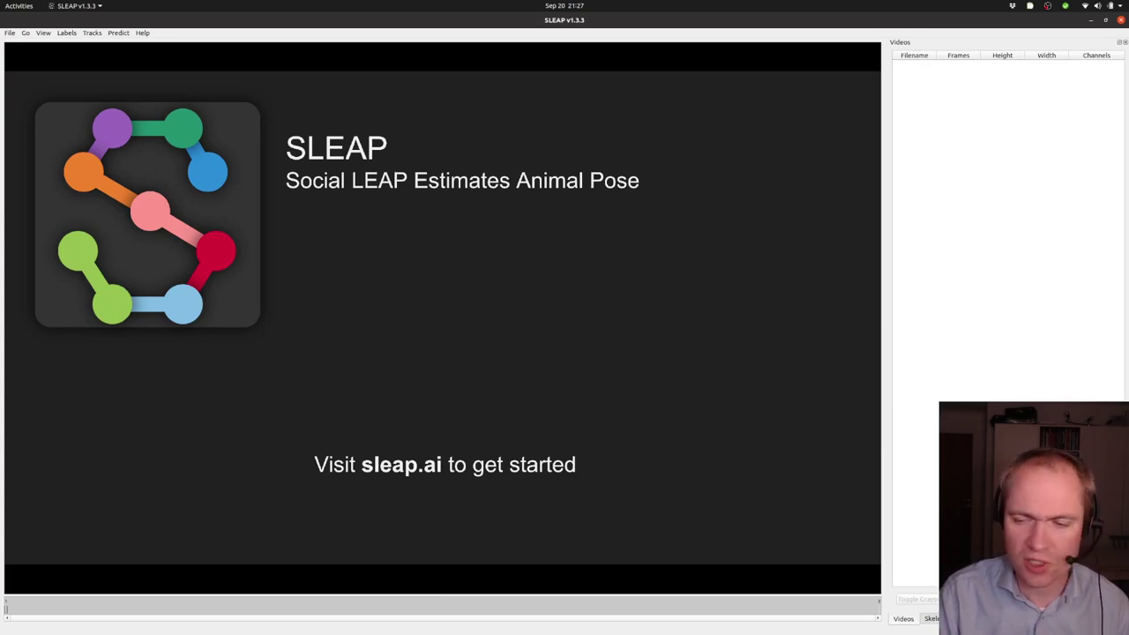
{"action": "left_click", "coordinate": [1039, 599]}
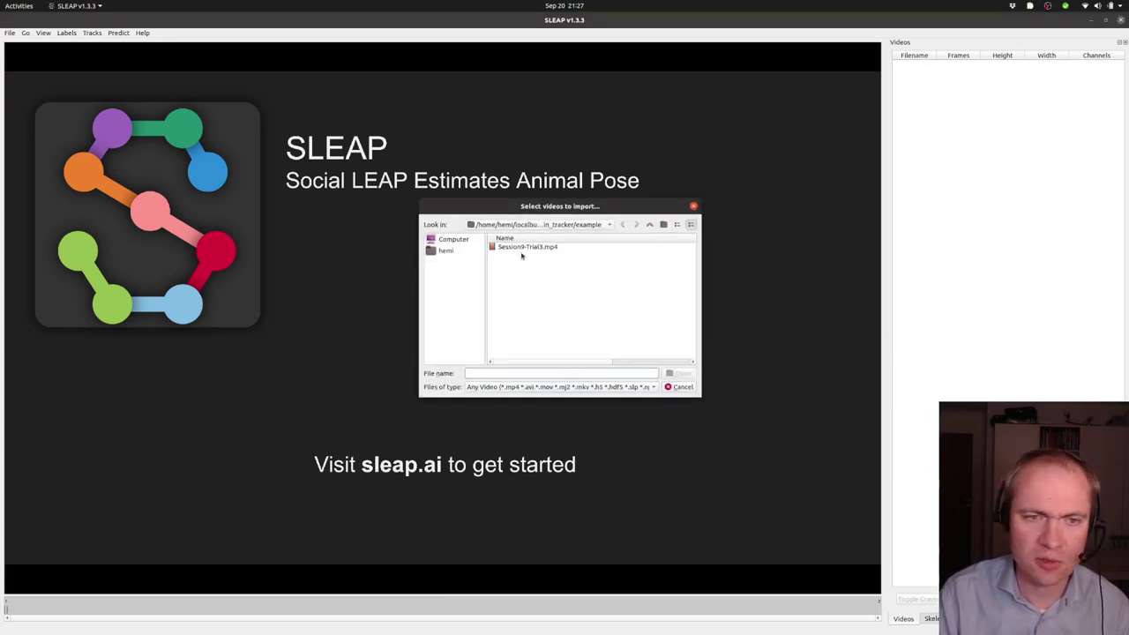
{"action": "left_click", "coordinate": [527, 247]}
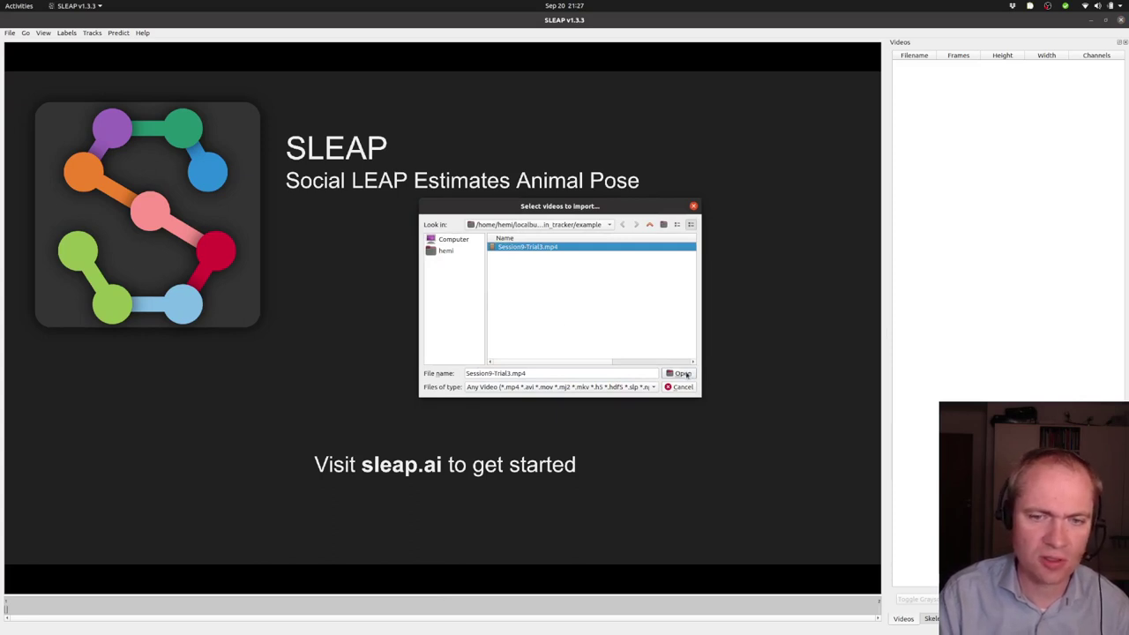
{"action": "left_click", "coordinate": [684, 373]}
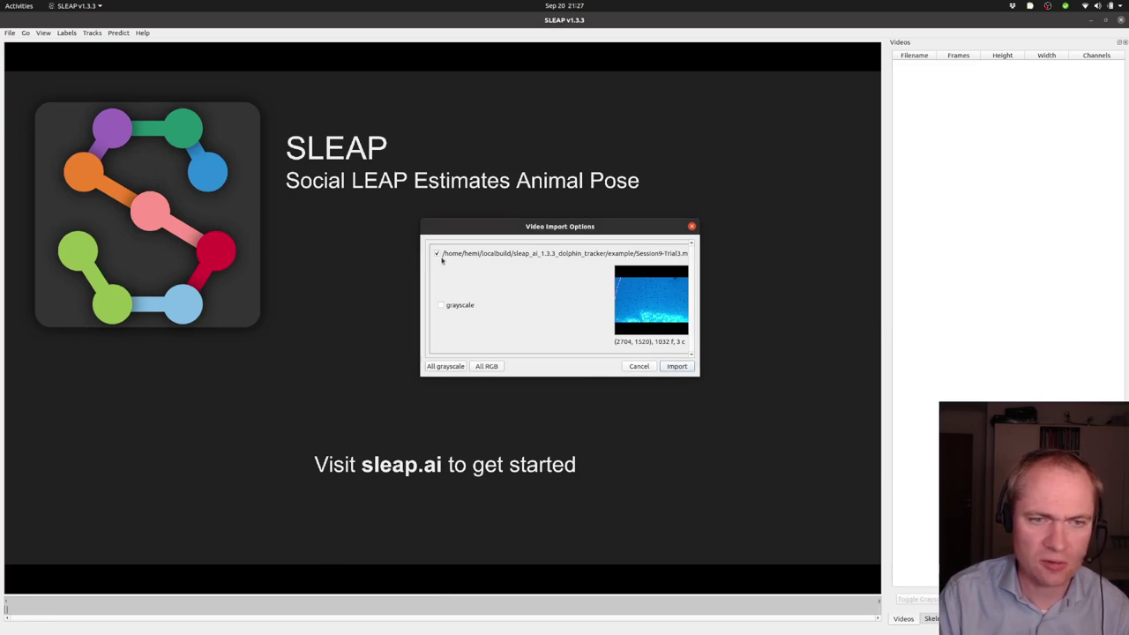
{"action": "left_click", "coordinate": [482, 368]}
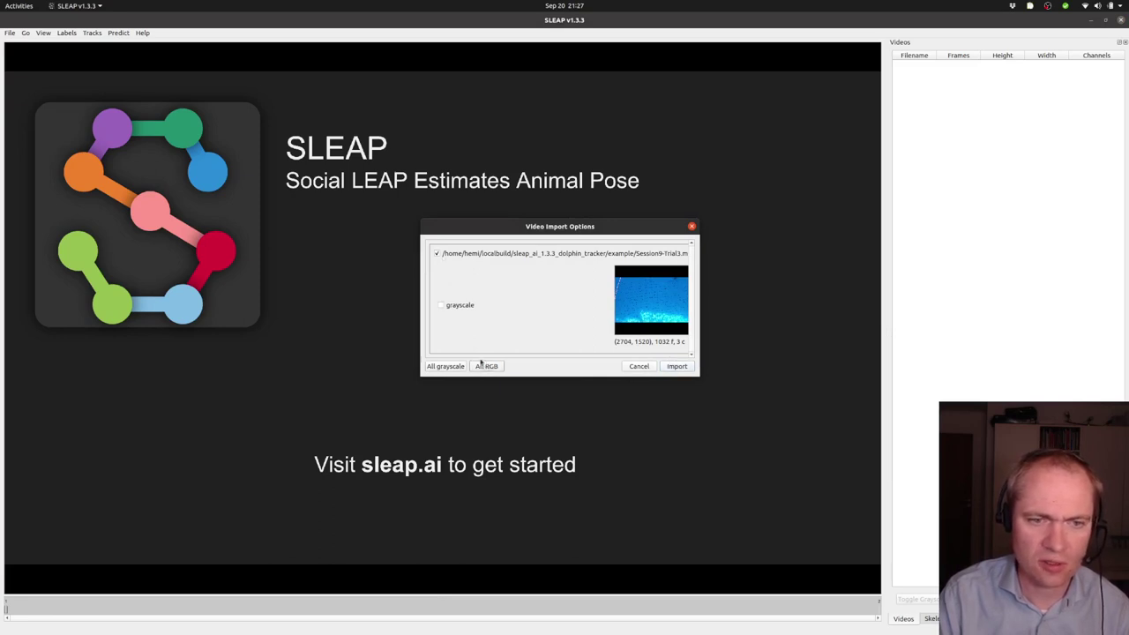
{"action": "left_click", "coordinate": [676, 367]}
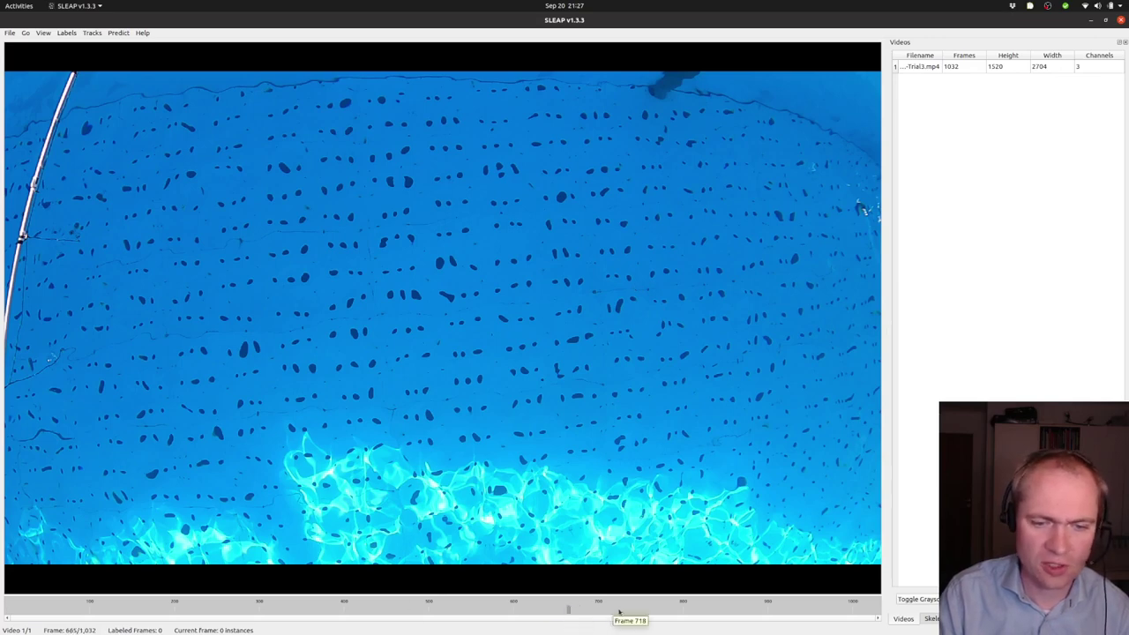
Look through the imported video's frames and go to frame 643, where the dolphin is fully in view.
{"action": "left_click", "coordinate": [641, 606]}
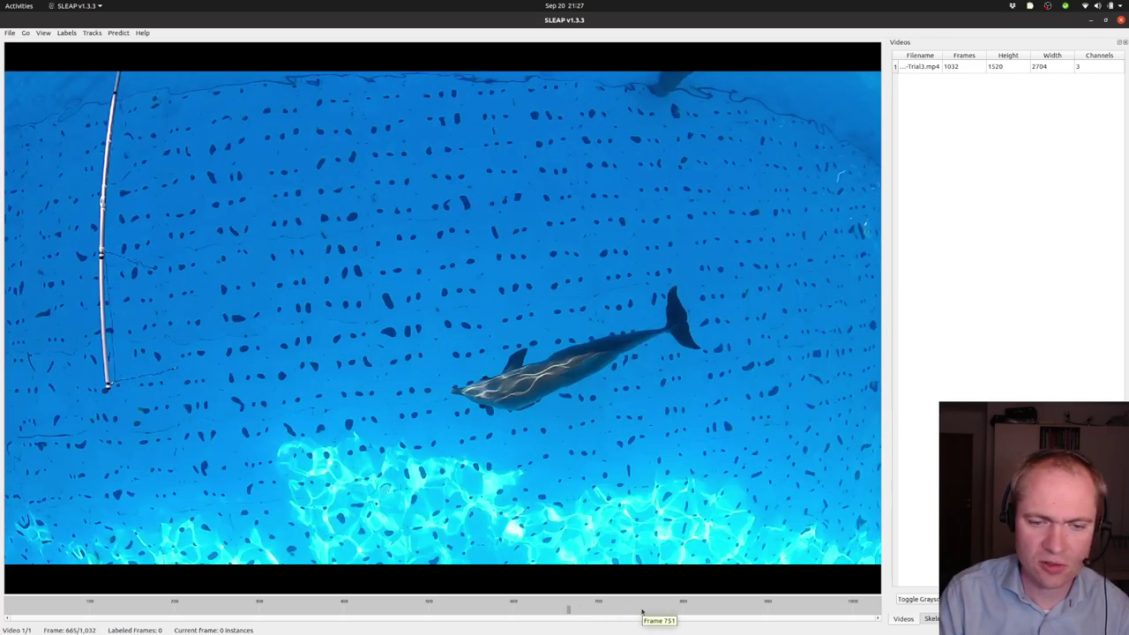
{"action": "left_click", "coordinate": [685, 605]}
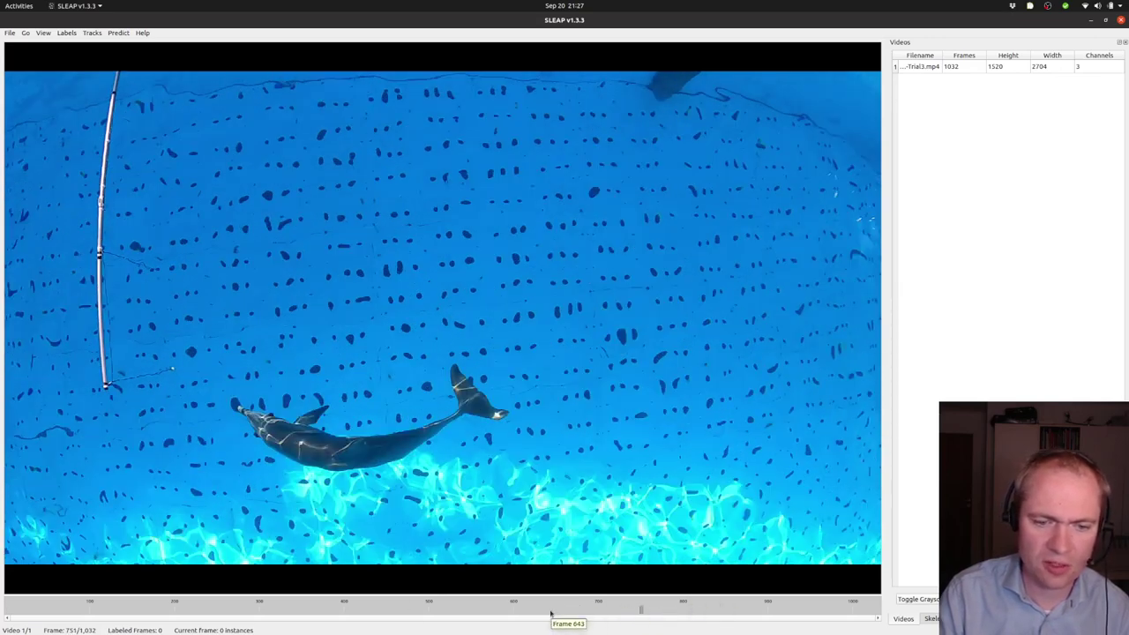
{"action": "left_click", "coordinate": [550, 610]}
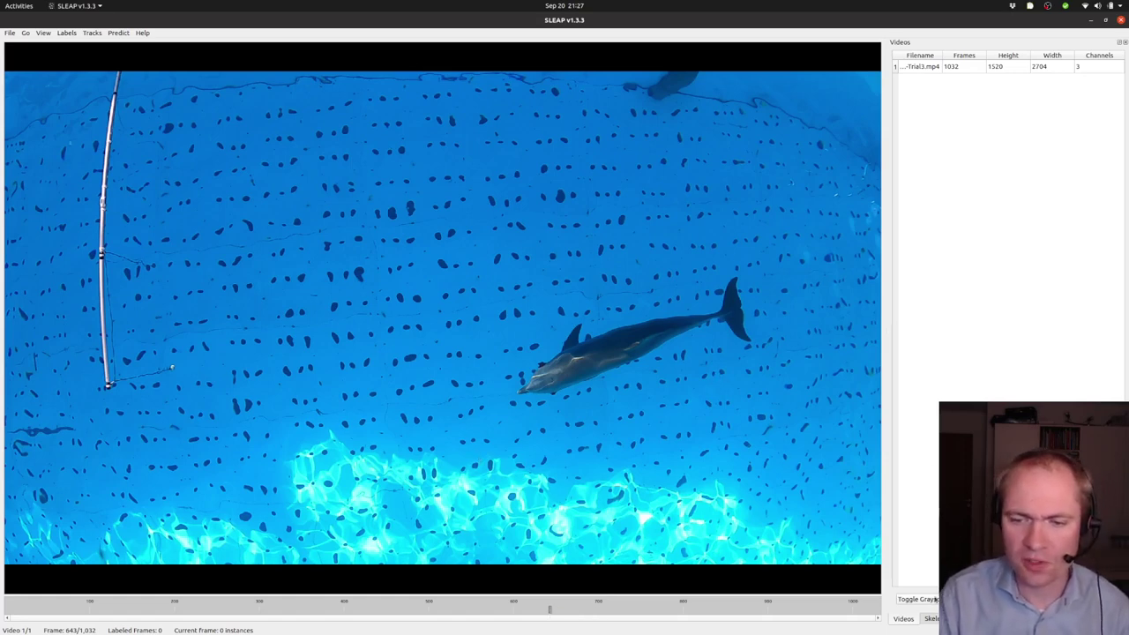
Add six new nodes to the project skeleton.
{"action": "left_click", "coordinate": [936, 619]}
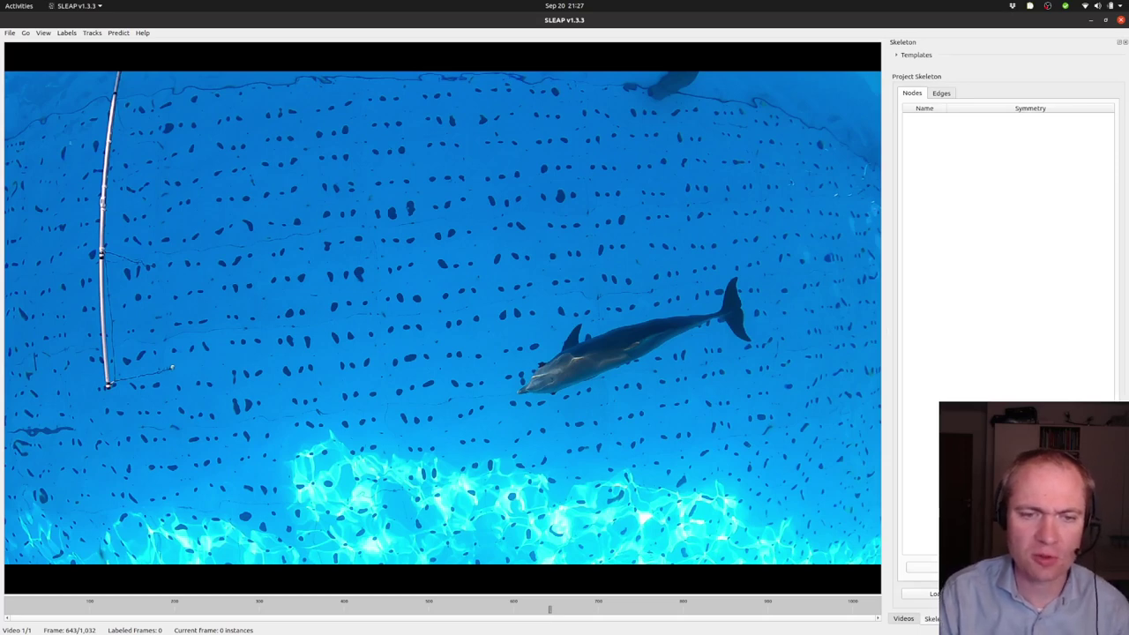
{"action": "left_click", "coordinate": [955, 567]}
{"action": "left_click", "coordinate": [955, 567]}
{"action": "left_click", "coordinate": [955, 567]}
{"action": "left_click", "coordinate": [955, 567]}
{"action": "left_click", "coordinate": [955, 567]}
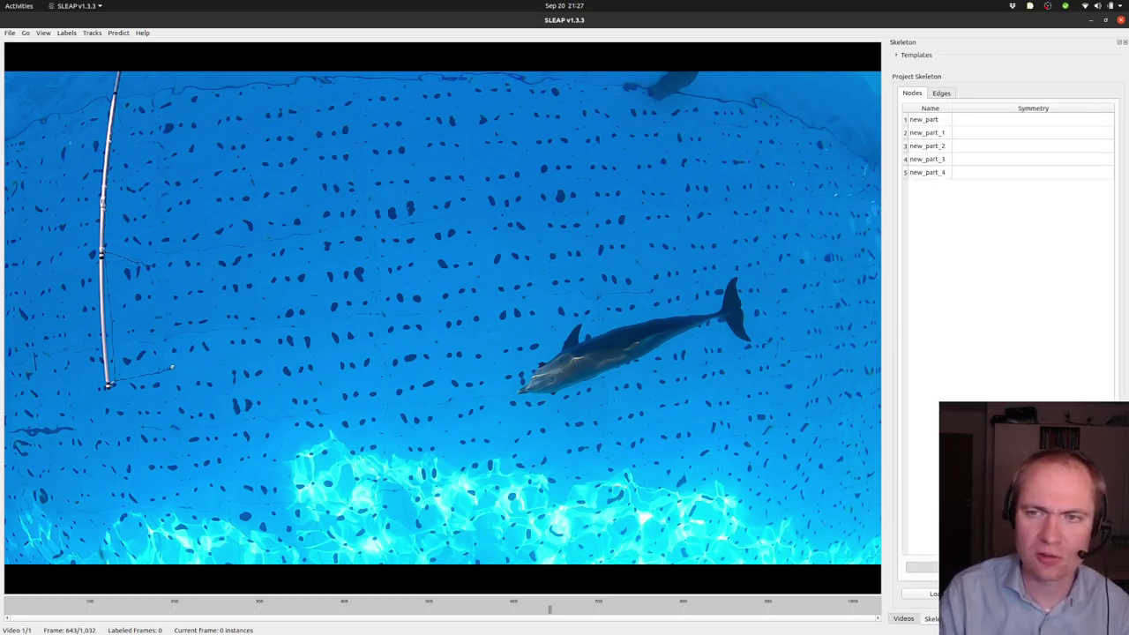
{"action": "left_click", "coordinate": [955, 567]}
Rename the first skeleton node beak and the second node blow_hole.
{"action": "double_click", "coordinate": [923, 119]}
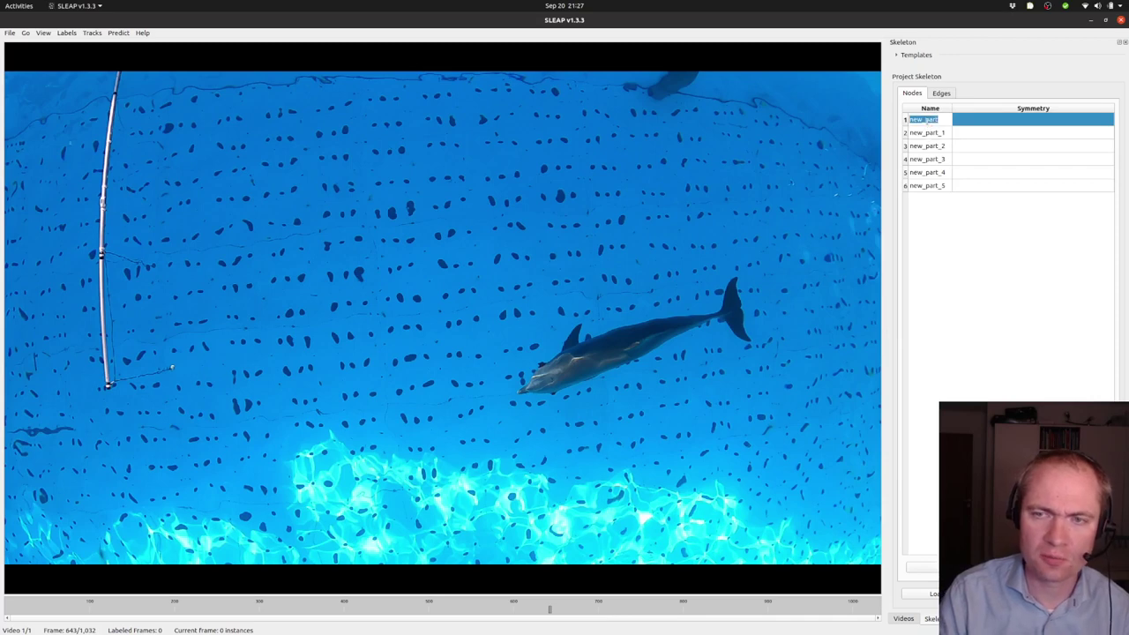
{"action": "type", "text": "beak"}
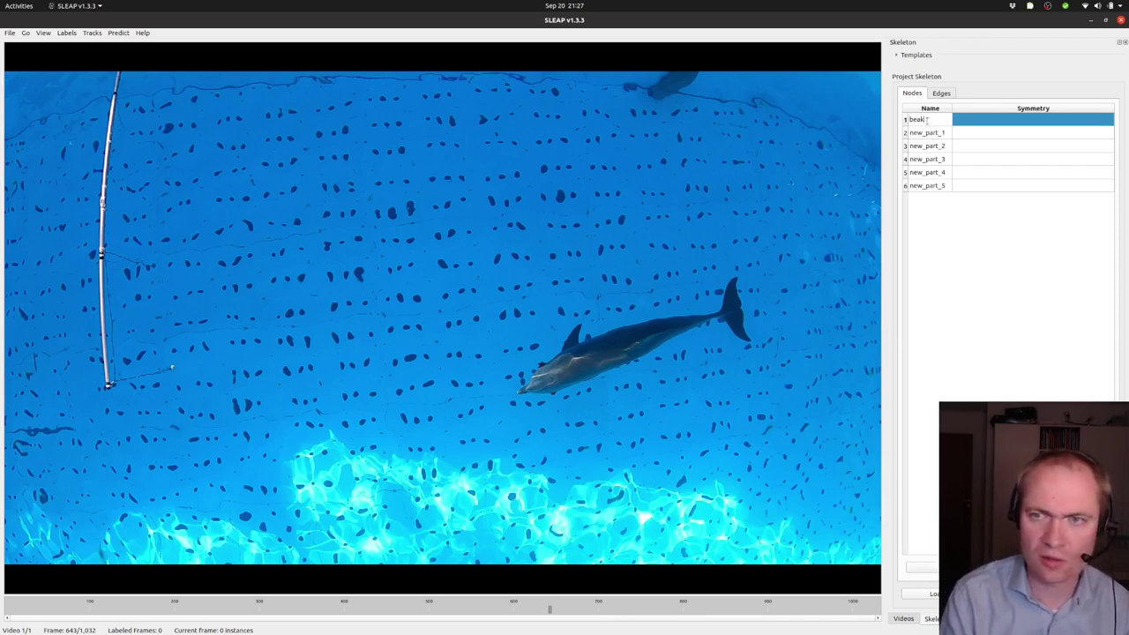
{"action": "double_click", "coordinate": [923, 133]}
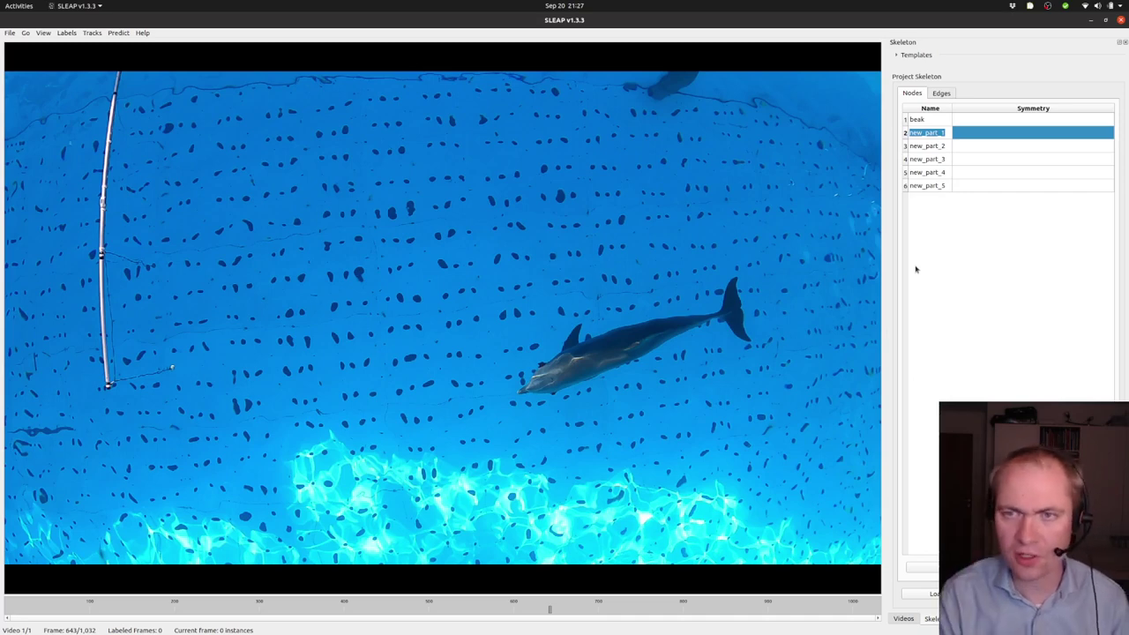
{"action": "type", "text": "blow_hole"}
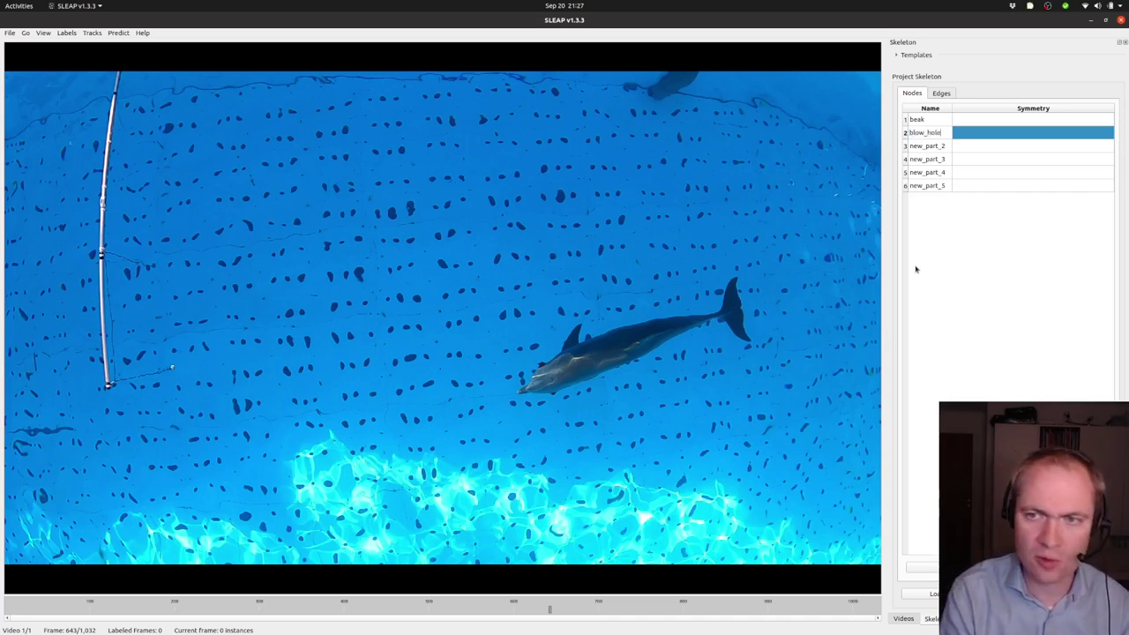
{"action": "left_click", "coordinate": [916, 269]}
Rename the third skeleton node tail_attachment.
{"action": "double_click", "coordinate": [934, 147]}
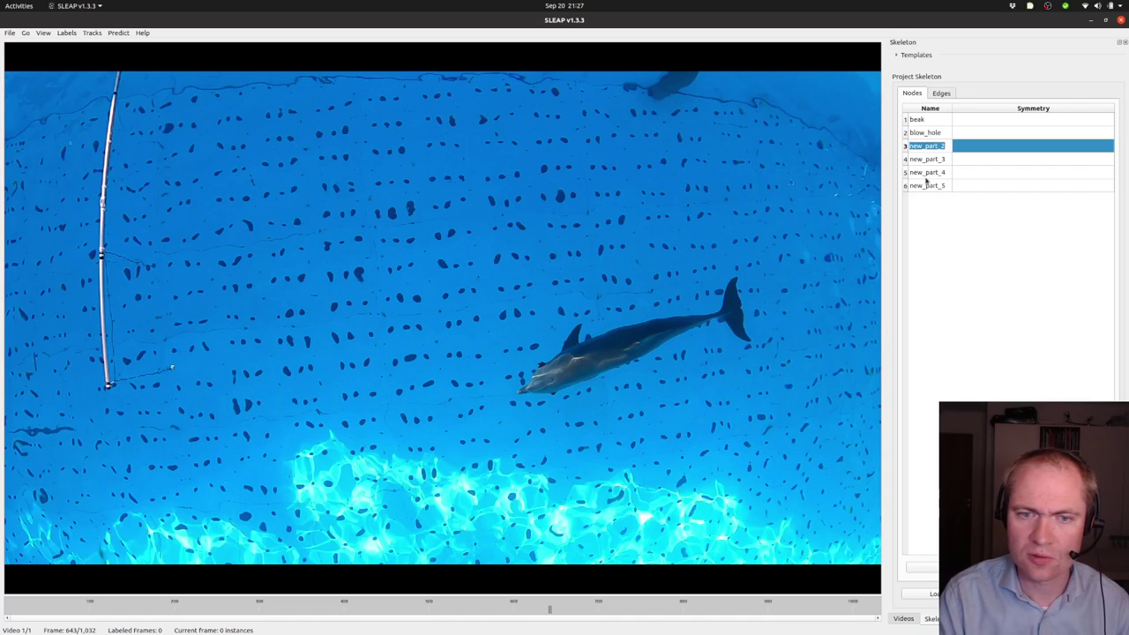
{"action": "type", "text": "tail_att"}
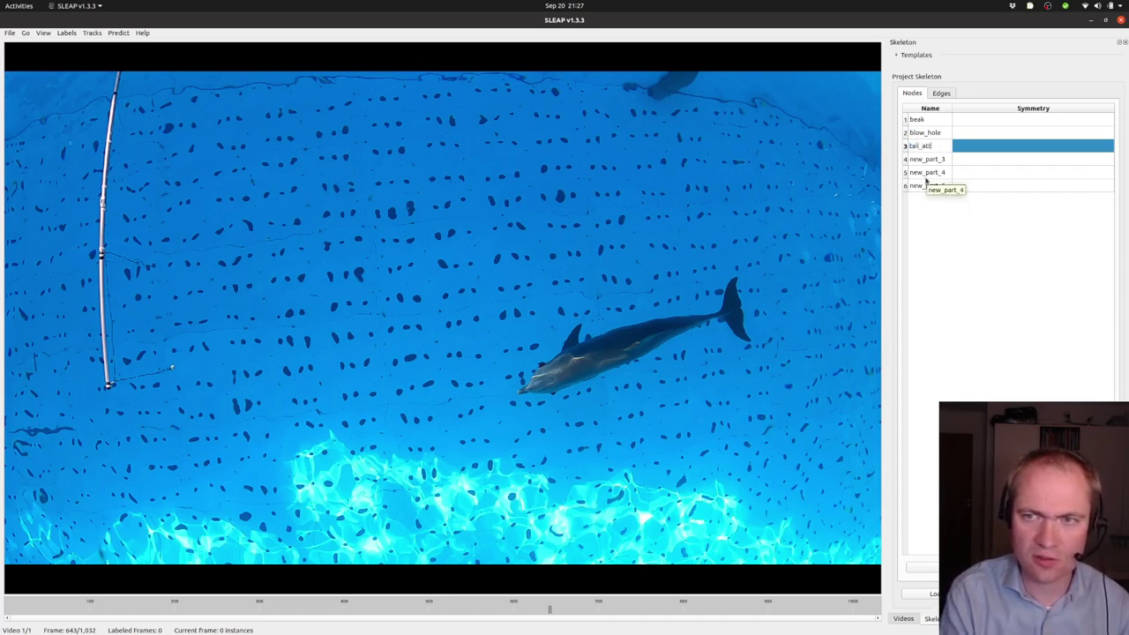
{"action": "type", "text": "achmen"}
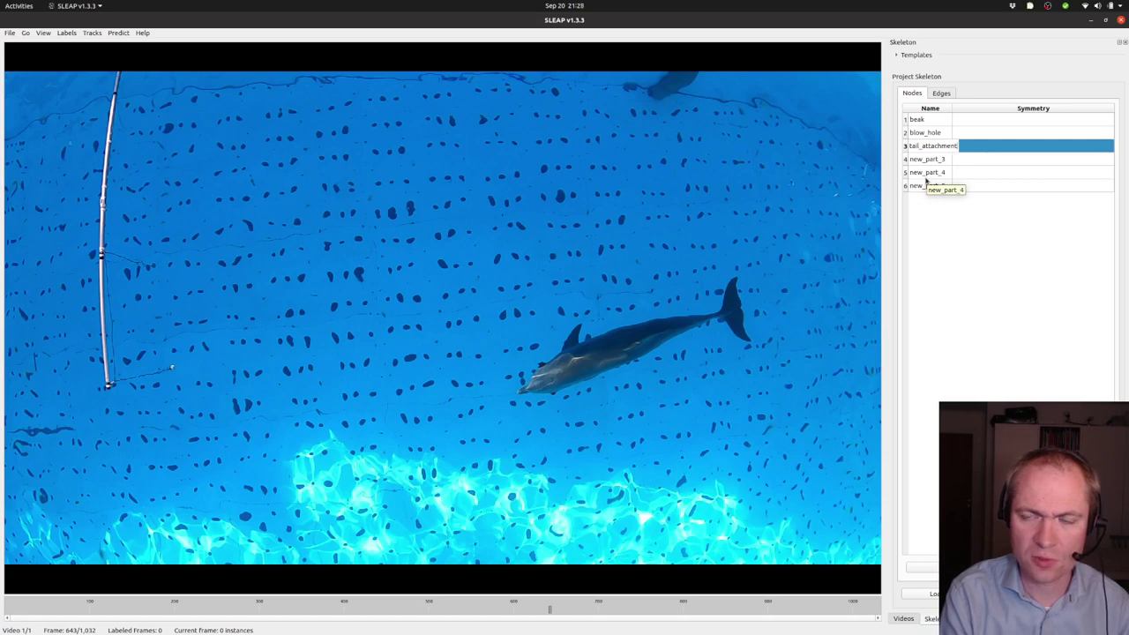
{"action": "type", "text": "t"}
{"action": "key", "text": "Return"}
Rename the fourth skeleton node left_fluke and the fifth node right_fluke.
{"action": "double_click", "coordinate": [927, 159]}
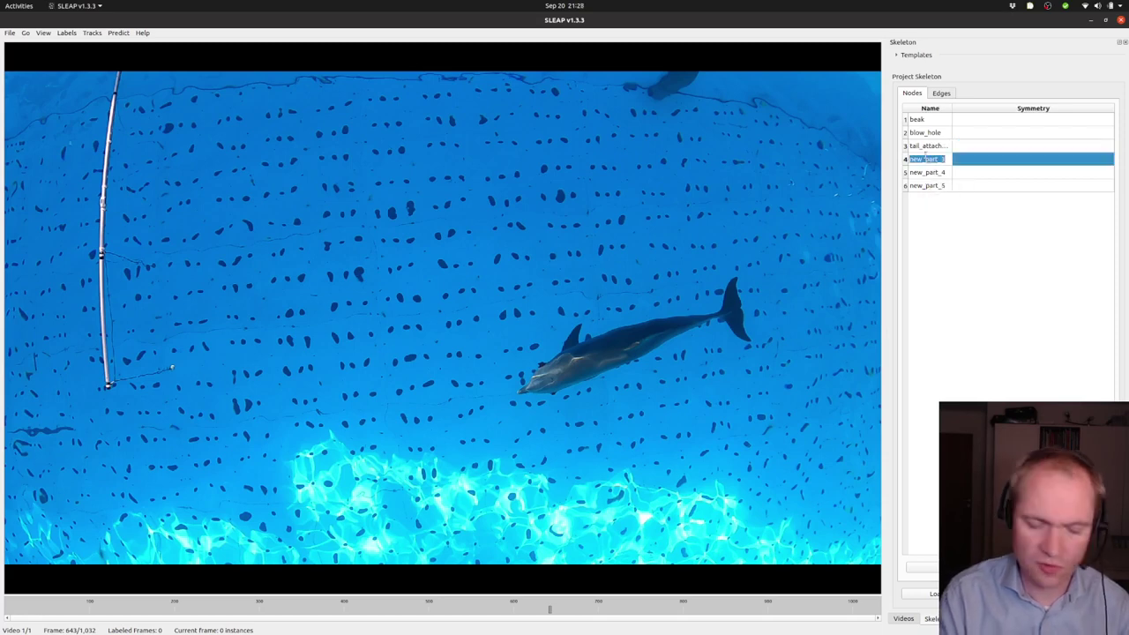
{"action": "type", "text": "left_fluk"}
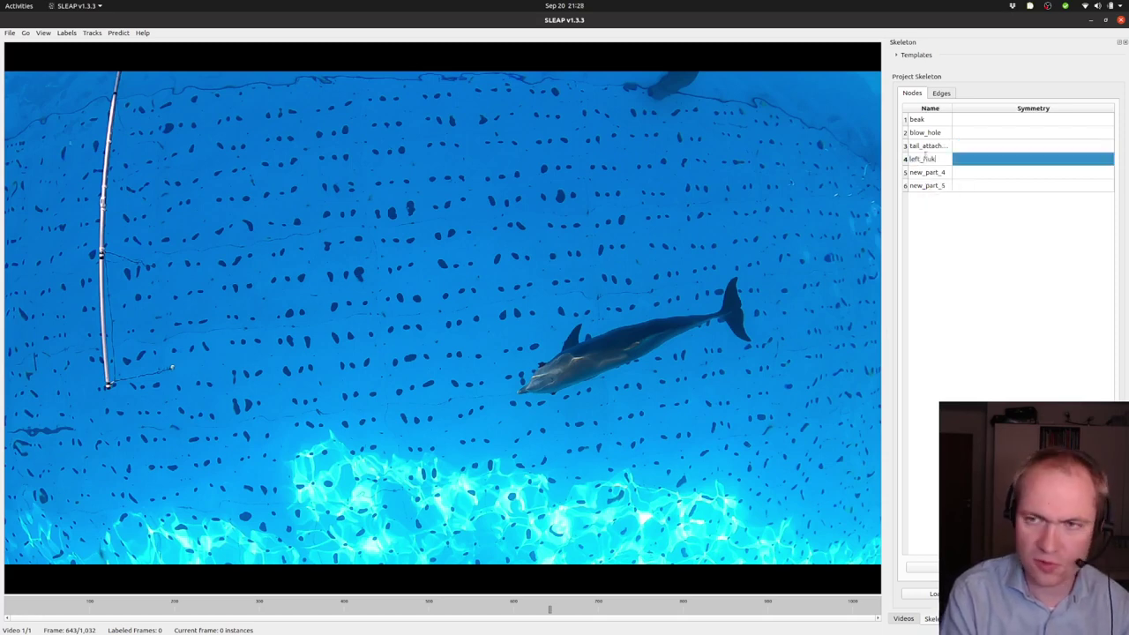
{"action": "type", "text": "e"}
{"action": "key", "text": "Return"}
{"action": "double_click", "coordinate": [925, 173]}
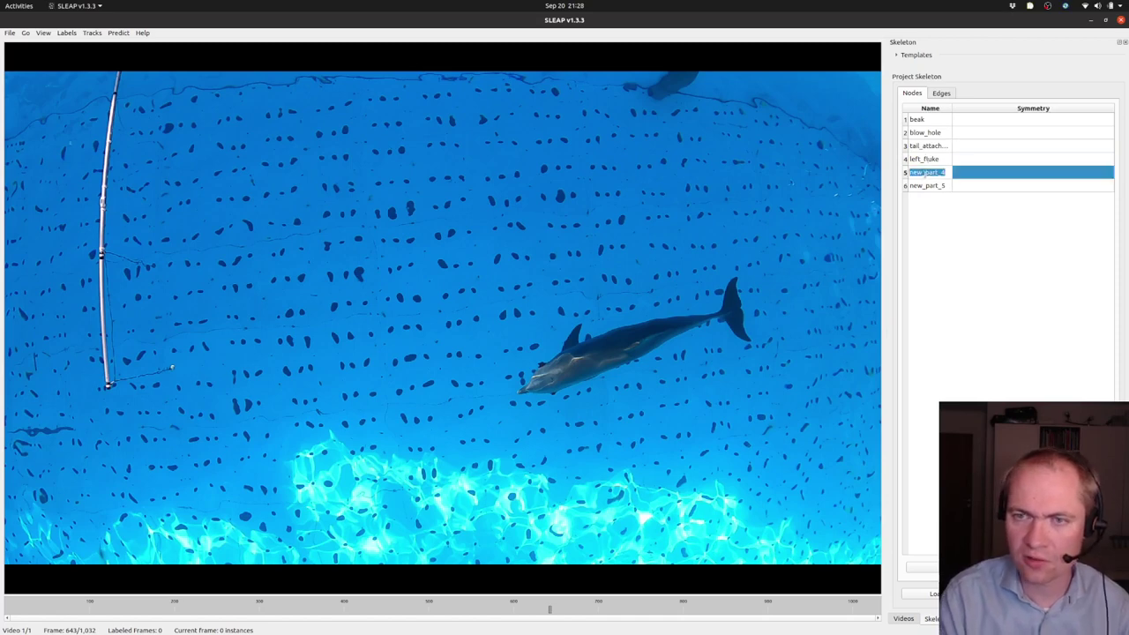
{"action": "type", "text": "right_fluke"}
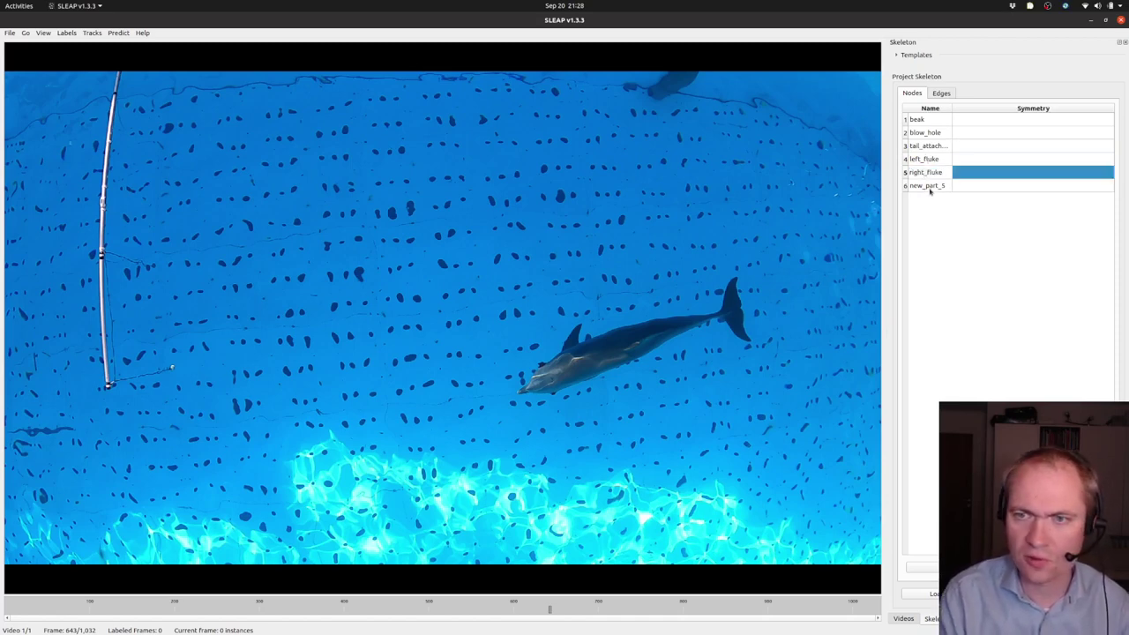
Delete the unused sixth skeleton node and widen the node table's name column to fit the full names.
{"action": "double_click", "coordinate": [930, 189]}
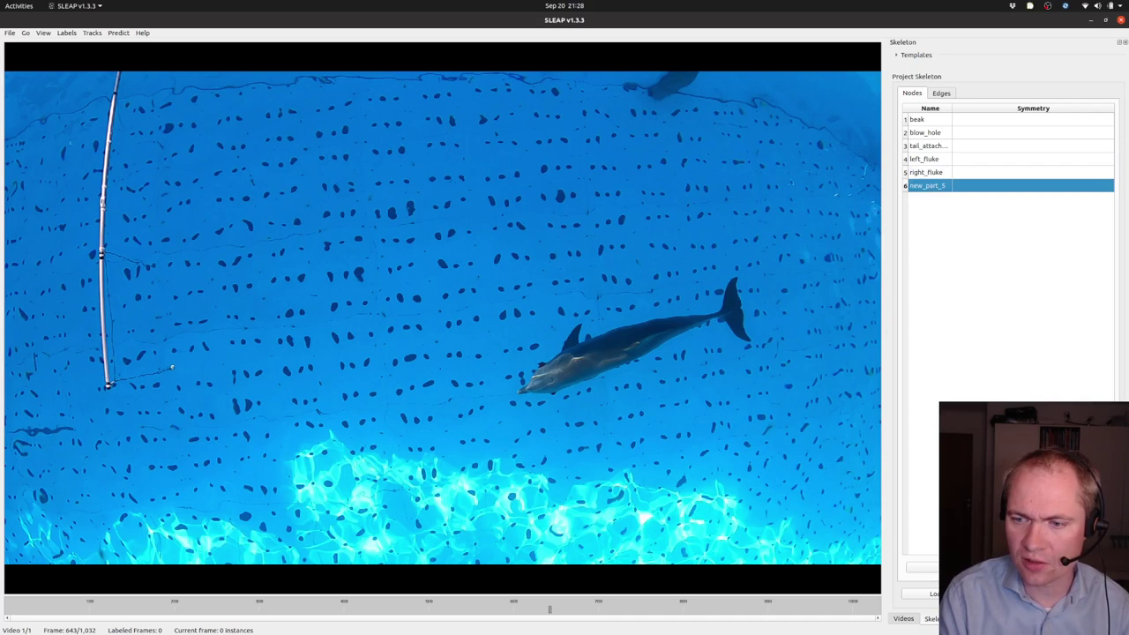
{"action": "left_click", "coordinate": [1063, 567]}
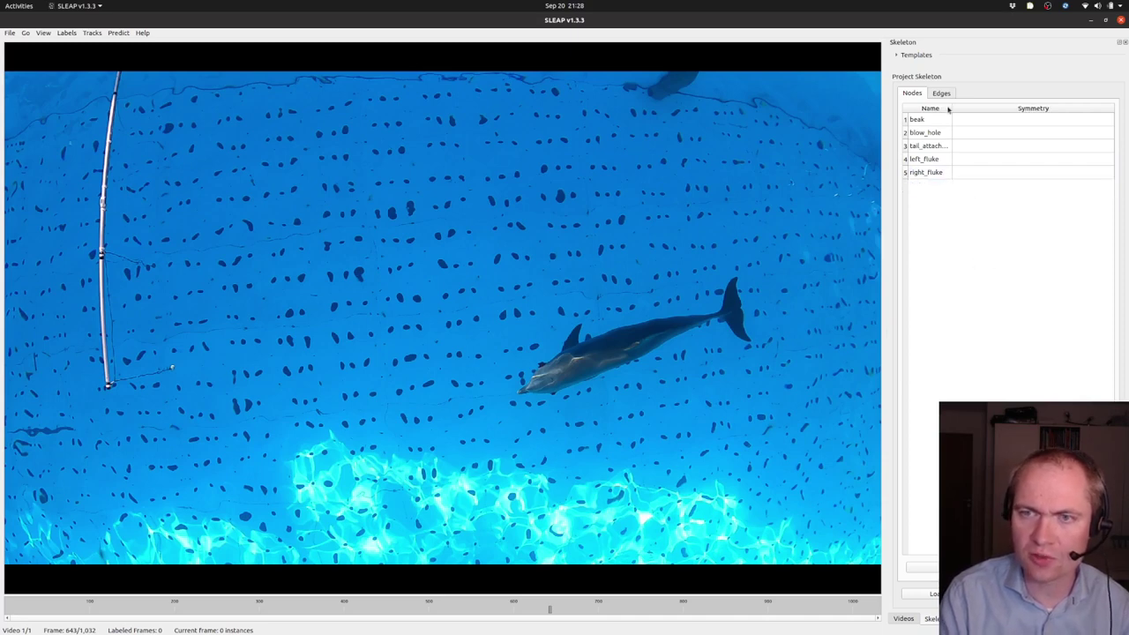
{"action": "left_click_drag", "start_coordinate": [951, 107], "coordinate": [982, 106]}
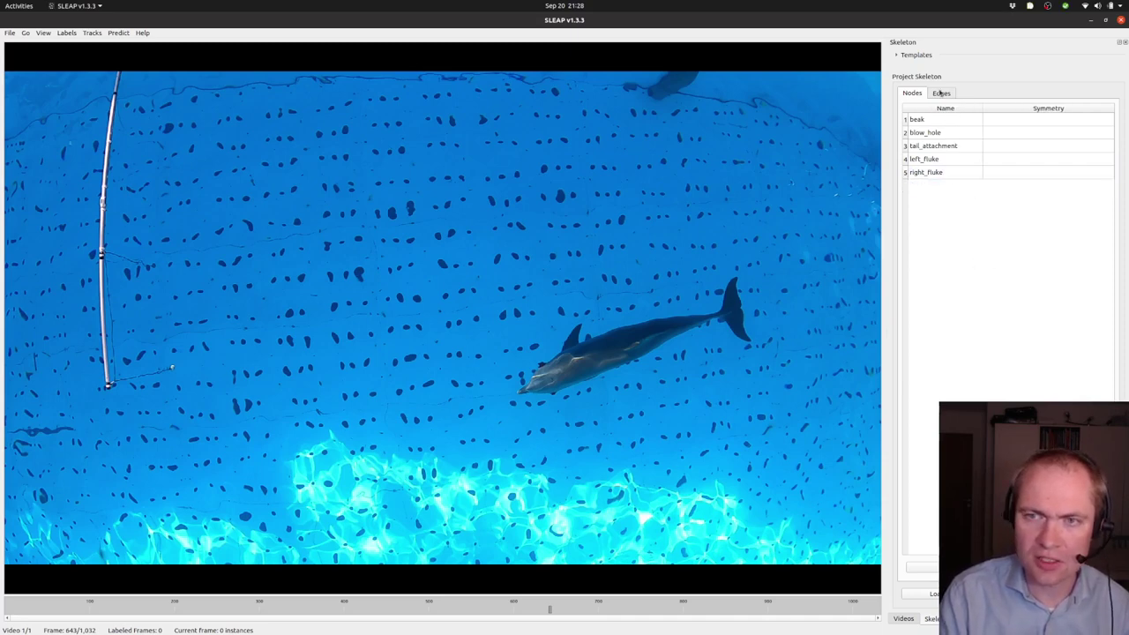
Add skeleton edges from beak to blow_hole and from blow_hole to tail_attachment.
{"action": "left_click", "coordinate": [941, 93]}
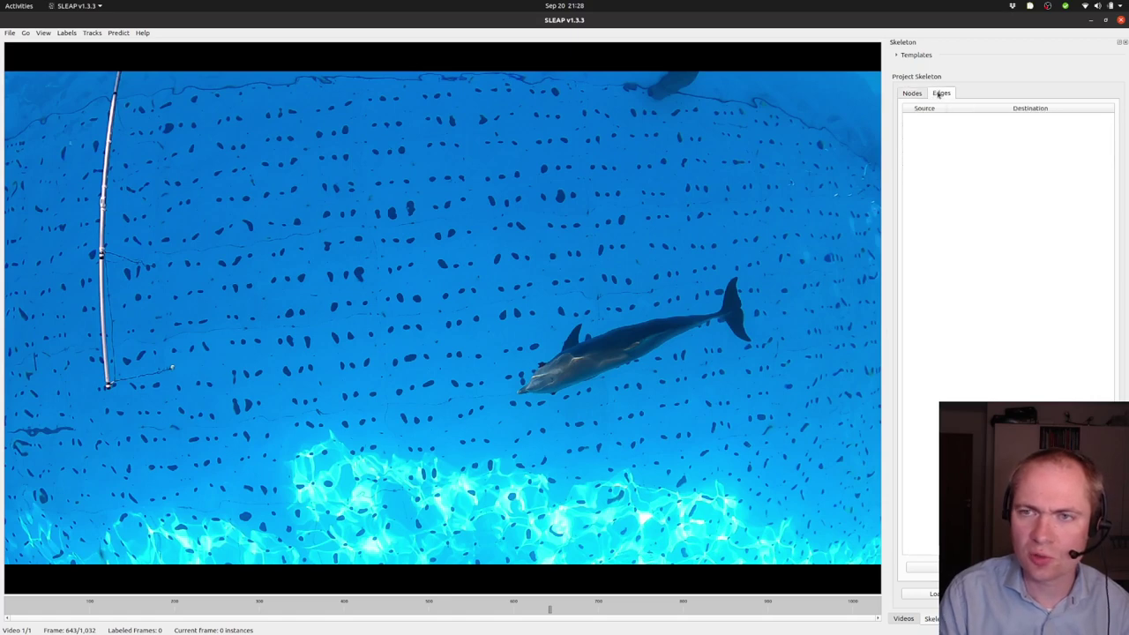
{"action": "left_click", "coordinate": [948, 567]}
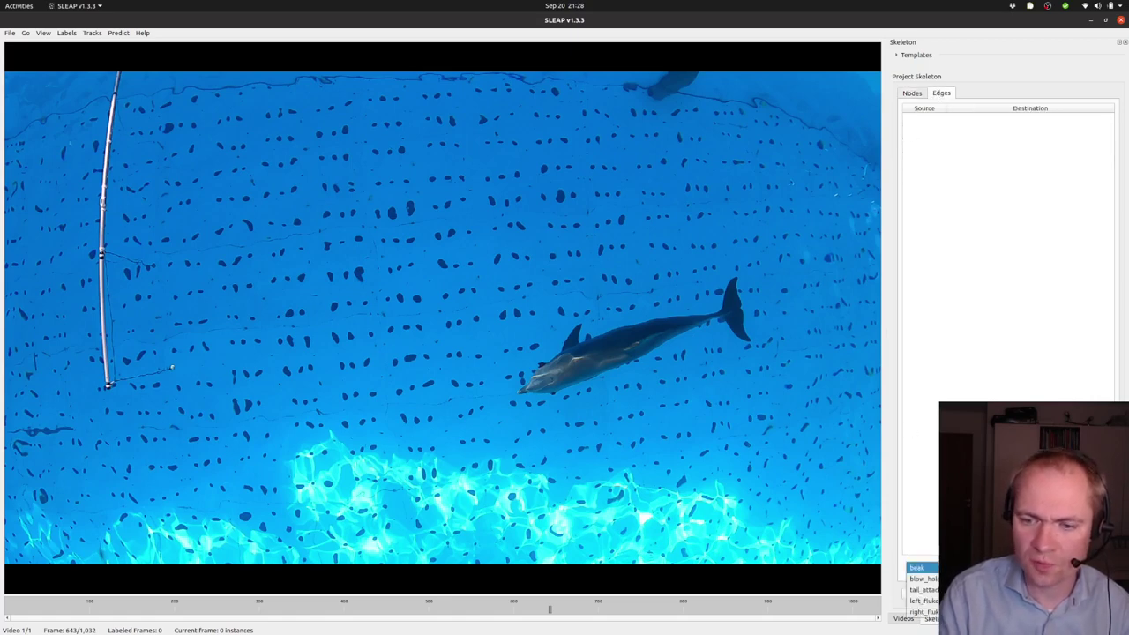
{"action": "left_click", "coordinate": [948, 568]}
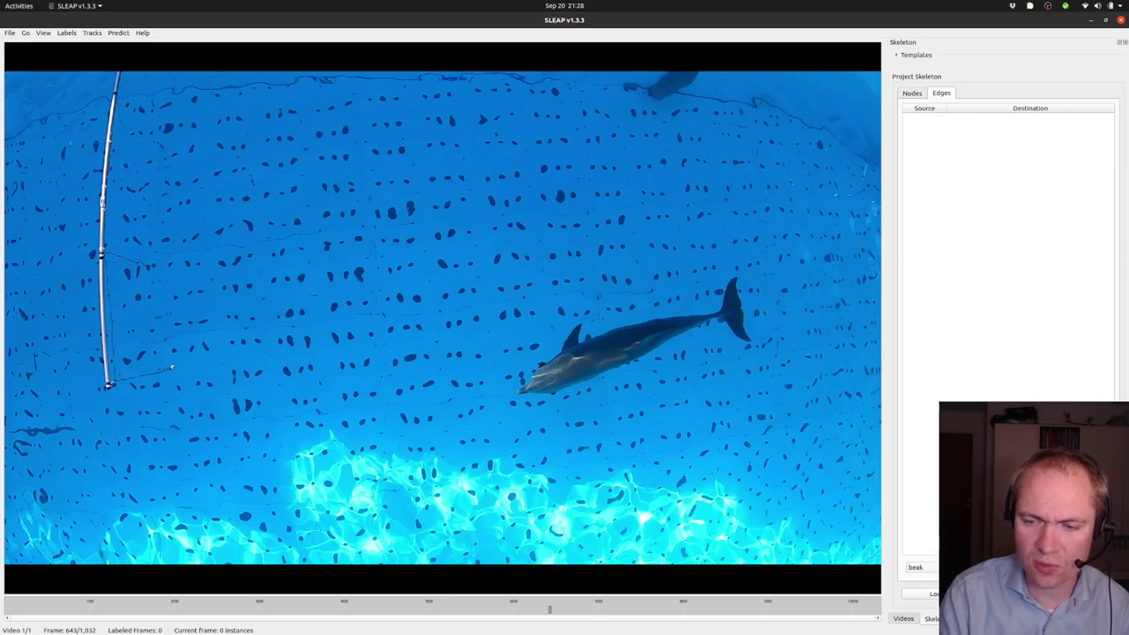
{"action": "left_click", "coordinate": [1052, 567]}
{"action": "left_click", "coordinate": [948, 567]}
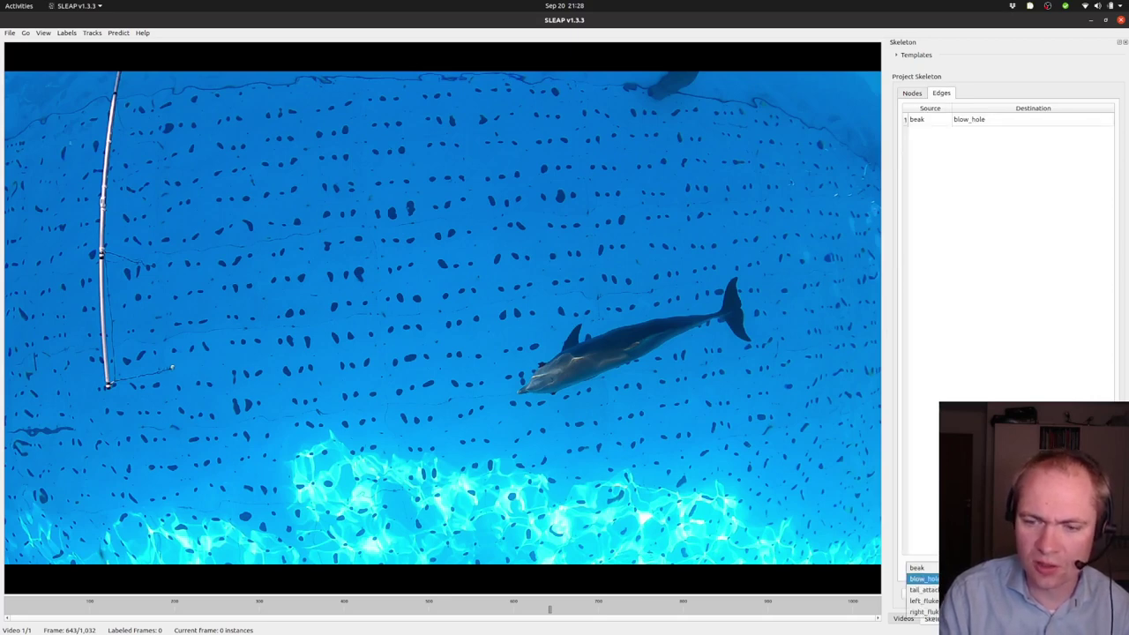
{"action": "left_click", "coordinate": [923, 578]}
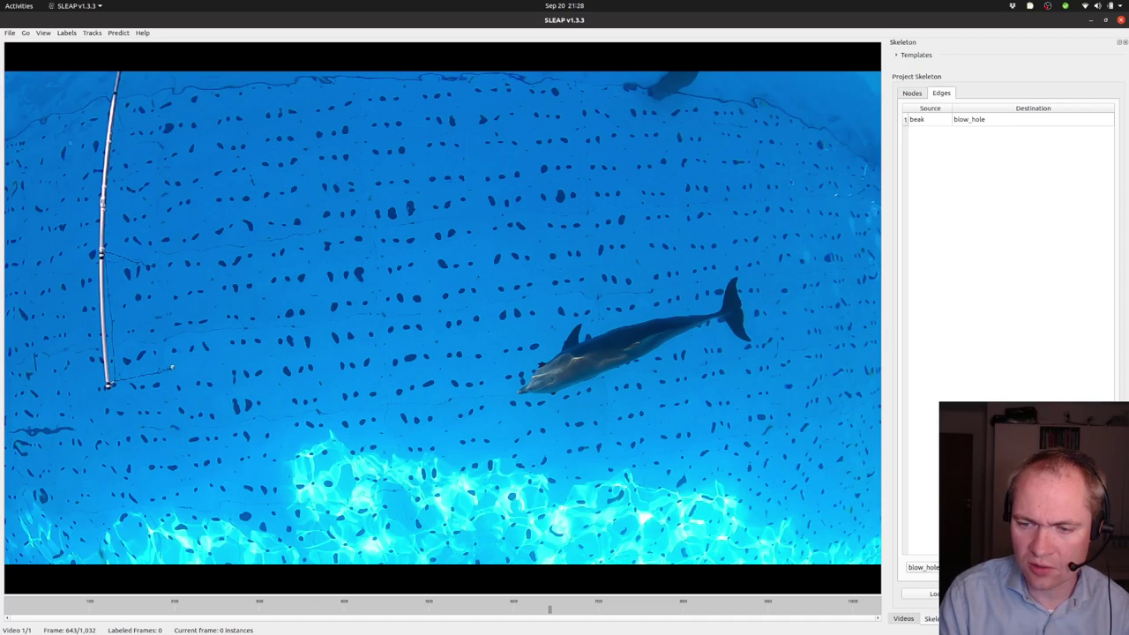
{"action": "left_click", "coordinate": [1053, 567]}
Add skeleton edges from tail_attachment to left_fluke and from tail_attachment to right_fluke.
{"action": "left_click", "coordinate": [935, 567]}
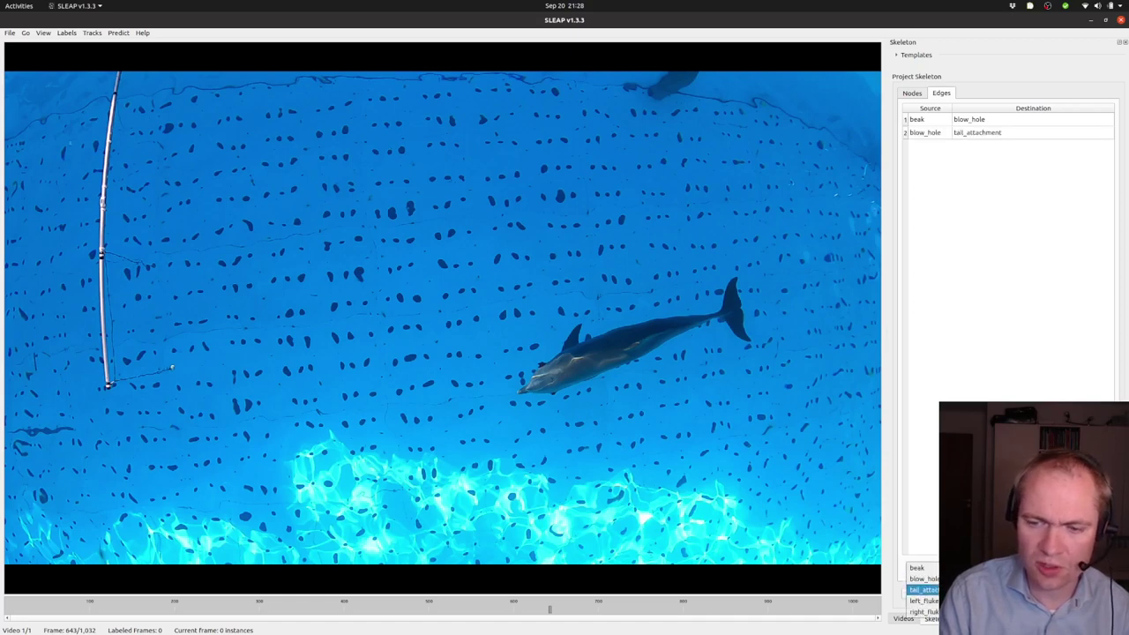
{"action": "left_click", "coordinate": [927, 590]}
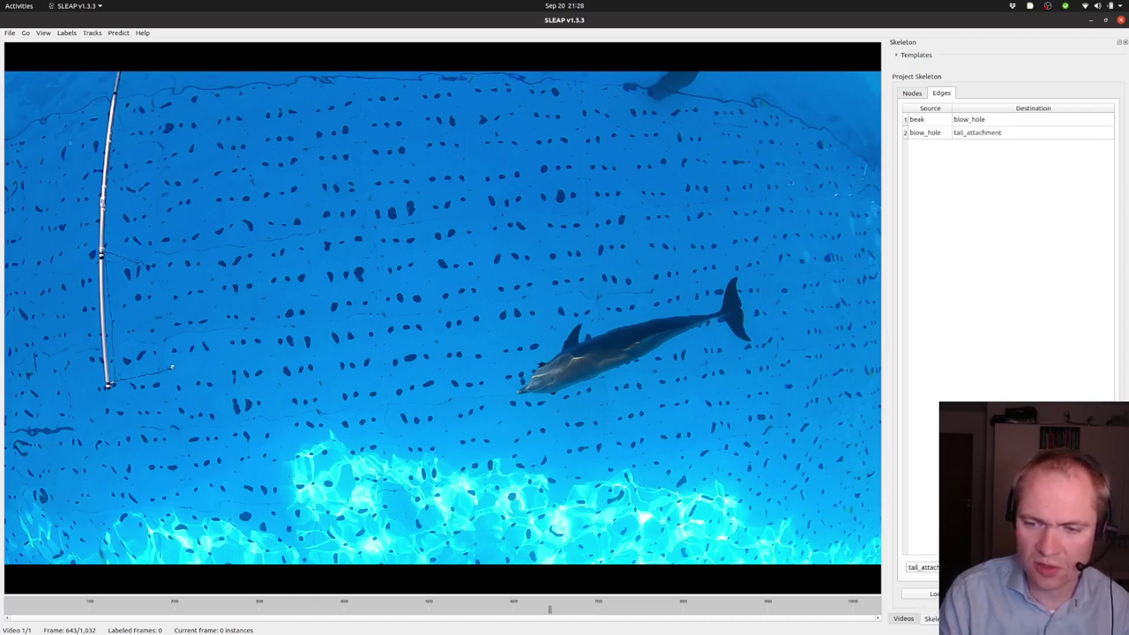
{"action": "left_click", "coordinate": [1052, 568]}
{"action": "left_click", "coordinate": [935, 567]}
{"action": "left_click", "coordinate": [928, 590]}
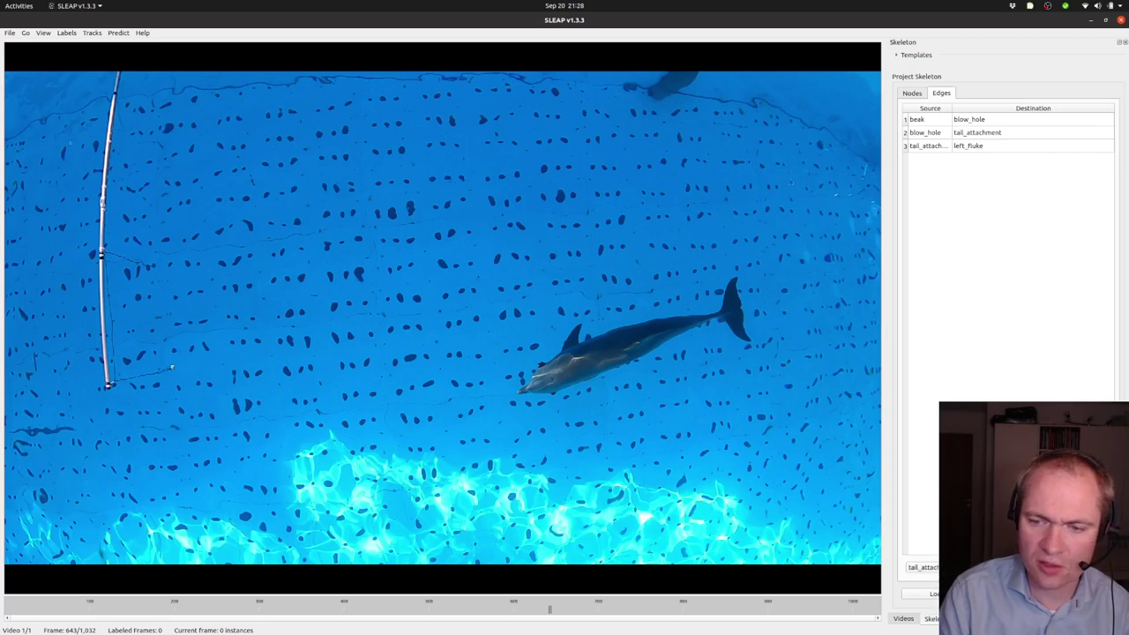
{"action": "left_click", "coordinate": [960, 594]}
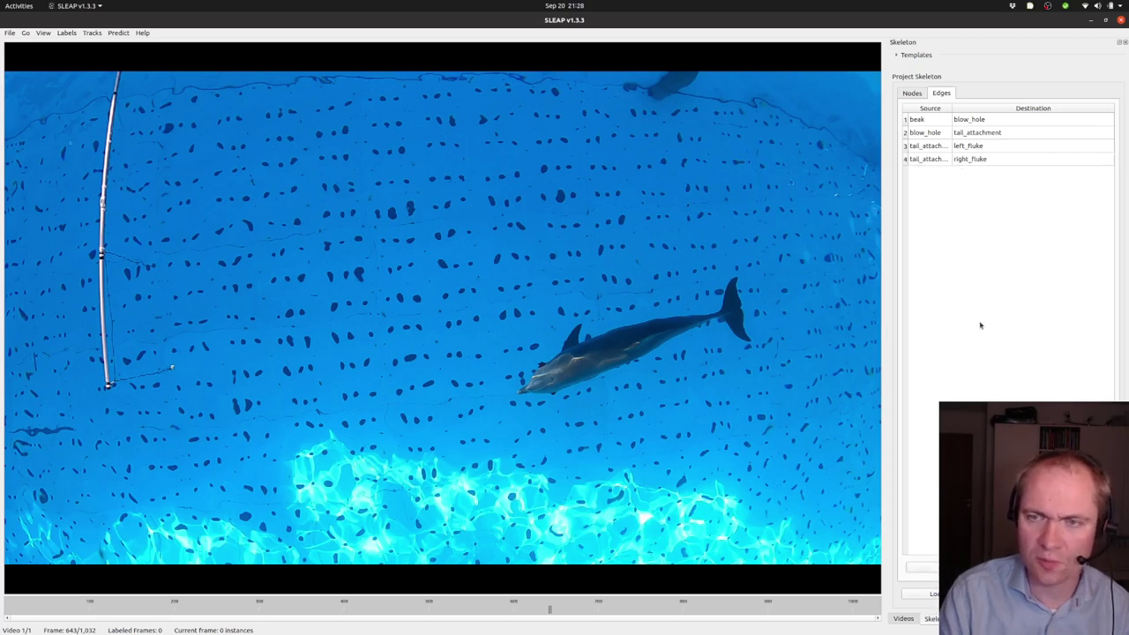
Add a default instance on frame 643 and place its beak node at the tip of the dolphin's snout.
{"action": "right_click", "coordinate": [545, 357]}
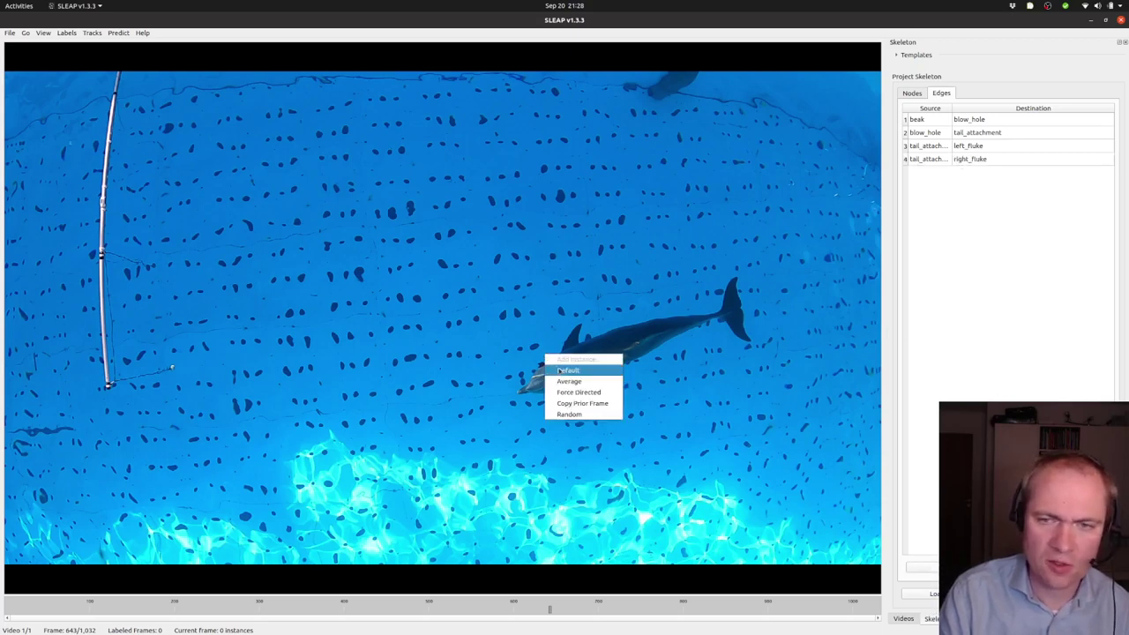
{"action": "left_click", "coordinate": [559, 370]}
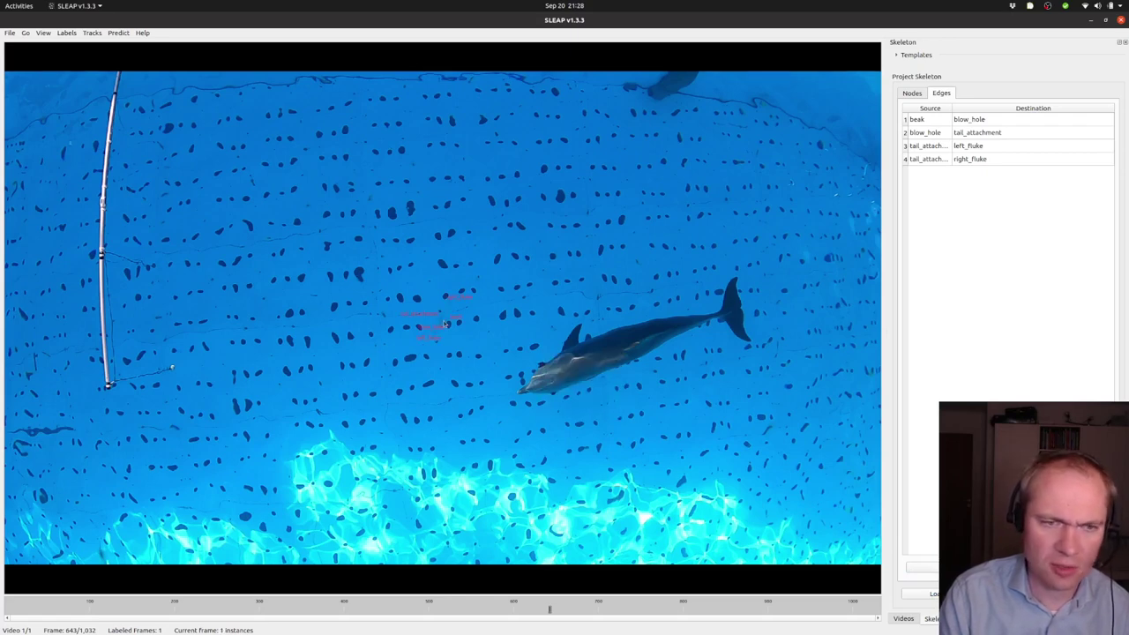
{"action": "left_click_drag", "start_coordinate": [512, 401], "coordinate": [524, 393]}
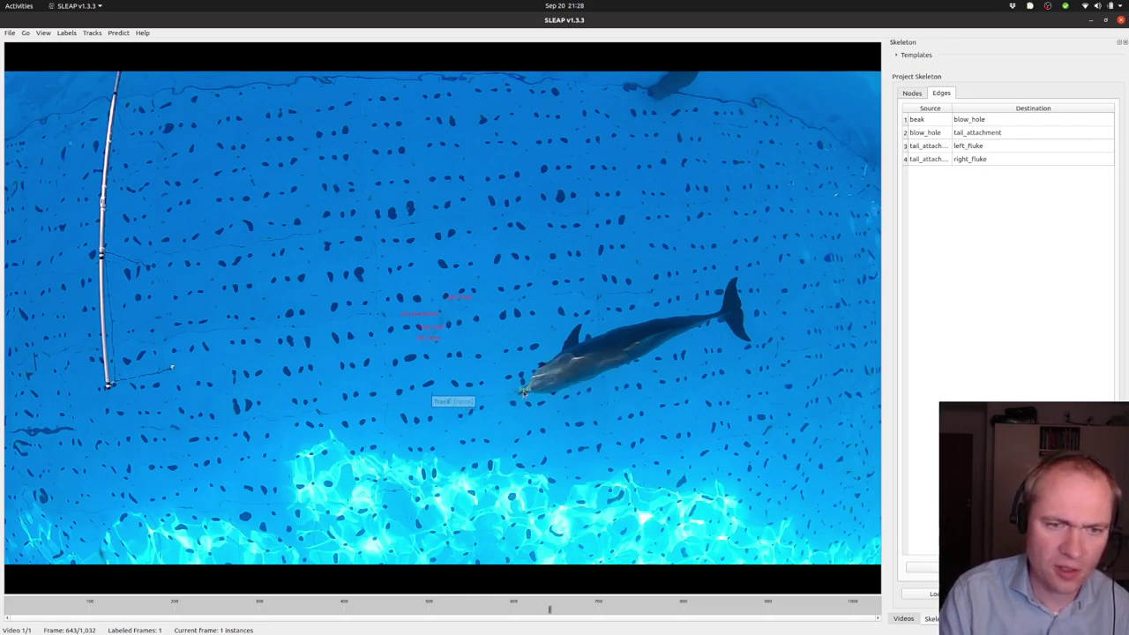
{"action": "right_click", "coordinate": [567, 339]}
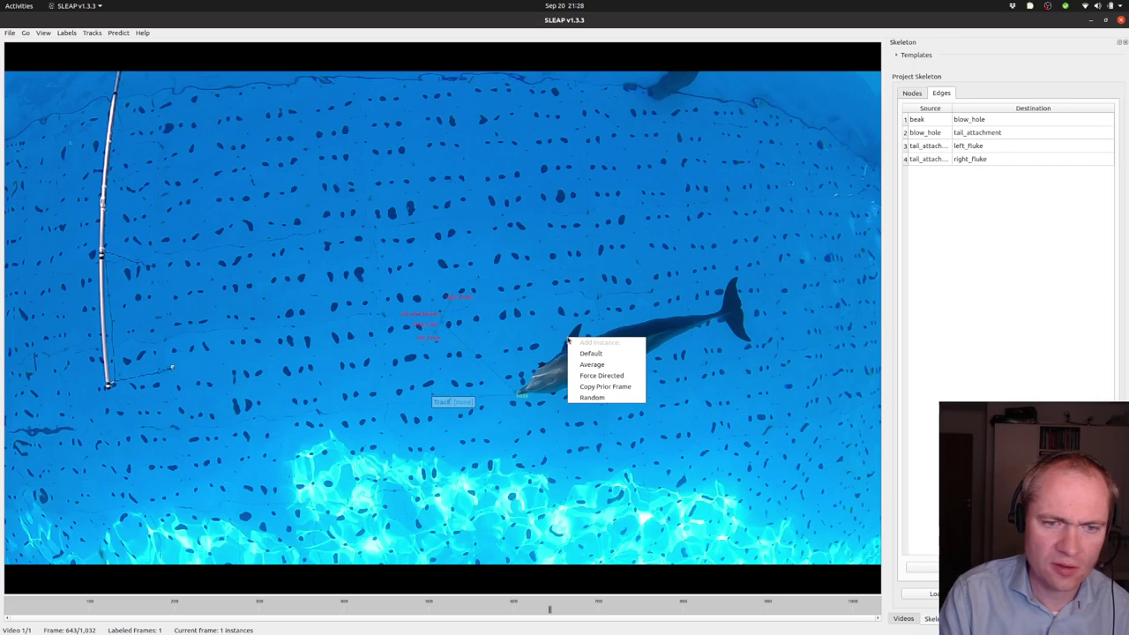
{"action": "left_click", "coordinate": [551, 377]}
Place the right_fluke, tail_attachment, blow_hole and left_fluke nodes on the dolphin in frame 643, and show the instance list.
{"action": "scroll", "coordinate": [552, 378], "scroll_direction": "up", "scroll_amount": 5}
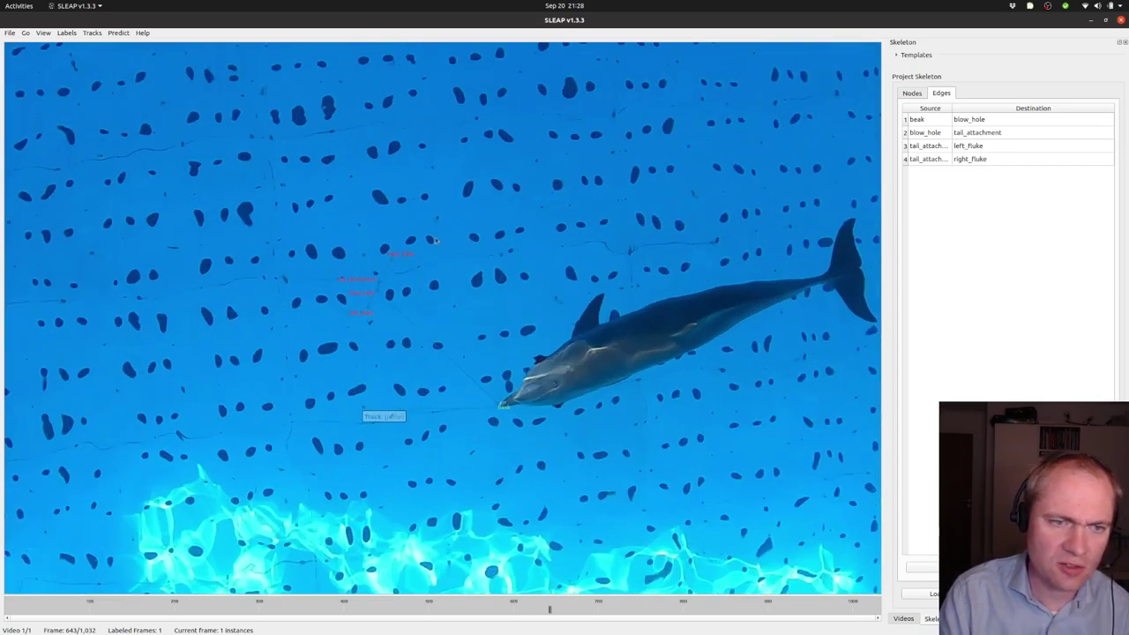
{"action": "left_click_drag", "start_coordinate": [412, 257], "coordinate": [870, 220]}
{"action": "left_click_drag", "start_coordinate": [377, 276], "coordinate": [813, 285]}
{"action": "left_click_drag", "start_coordinate": [355, 291], "coordinate": [536, 384]}
{"action": "left_click_drag", "start_coordinate": [351, 311], "coordinate": [875, 321]}
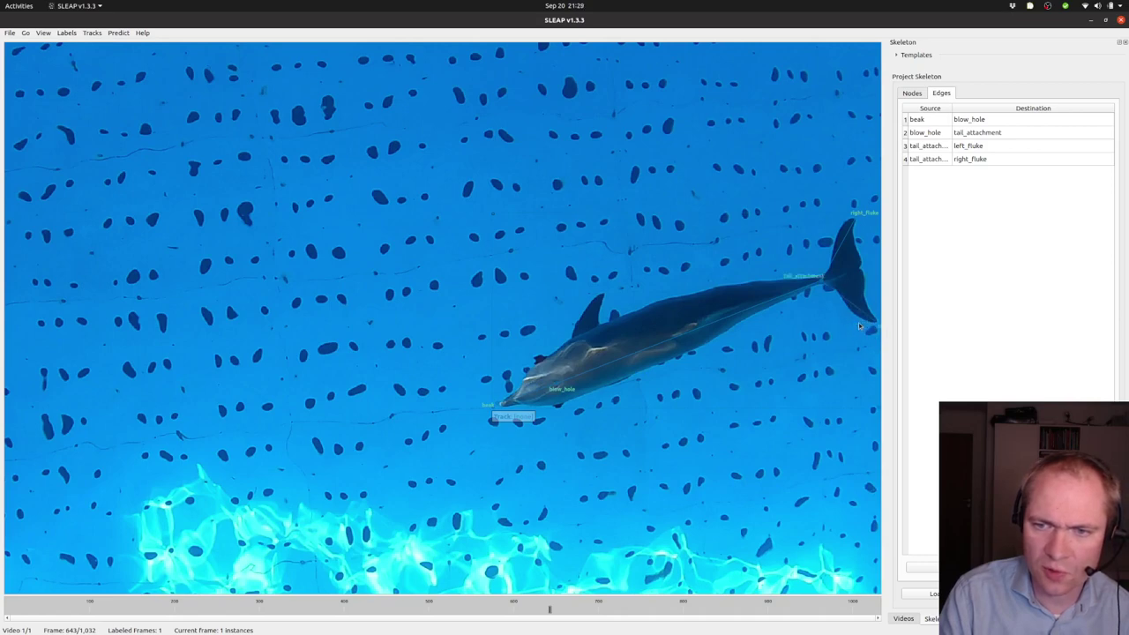
{"action": "left_click_drag", "start_coordinate": [751, 384], "coordinate": [636, 399]}
{"action": "scroll", "coordinate": [554, 385], "scroll_direction": "down", "scroll_amount": 3}
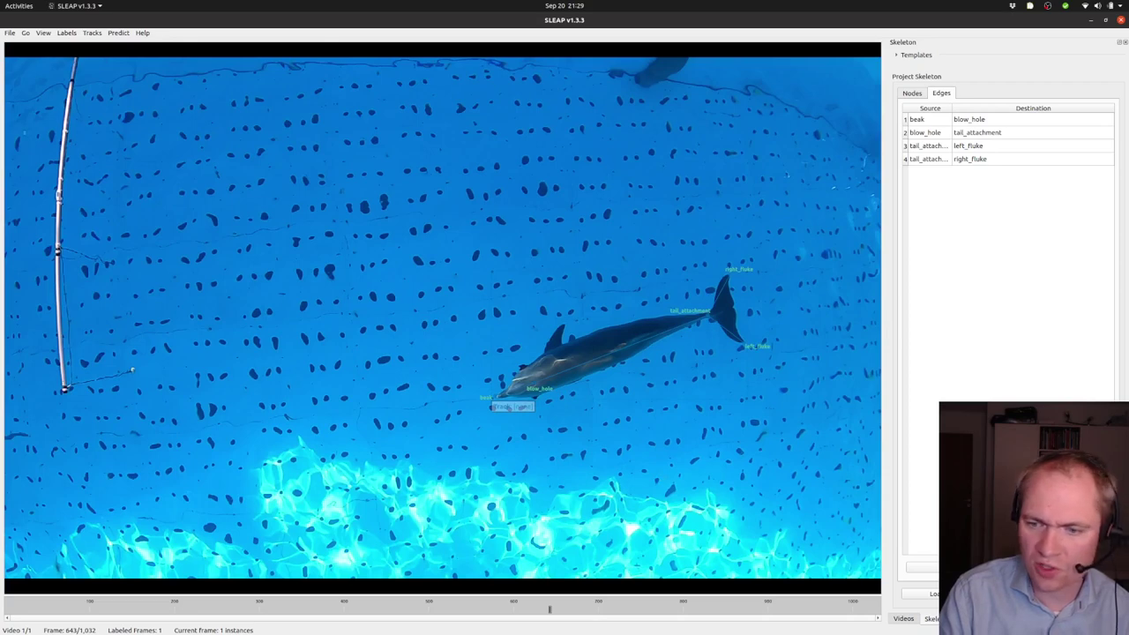
{"action": "left_click", "coordinate": [1045, 618]}
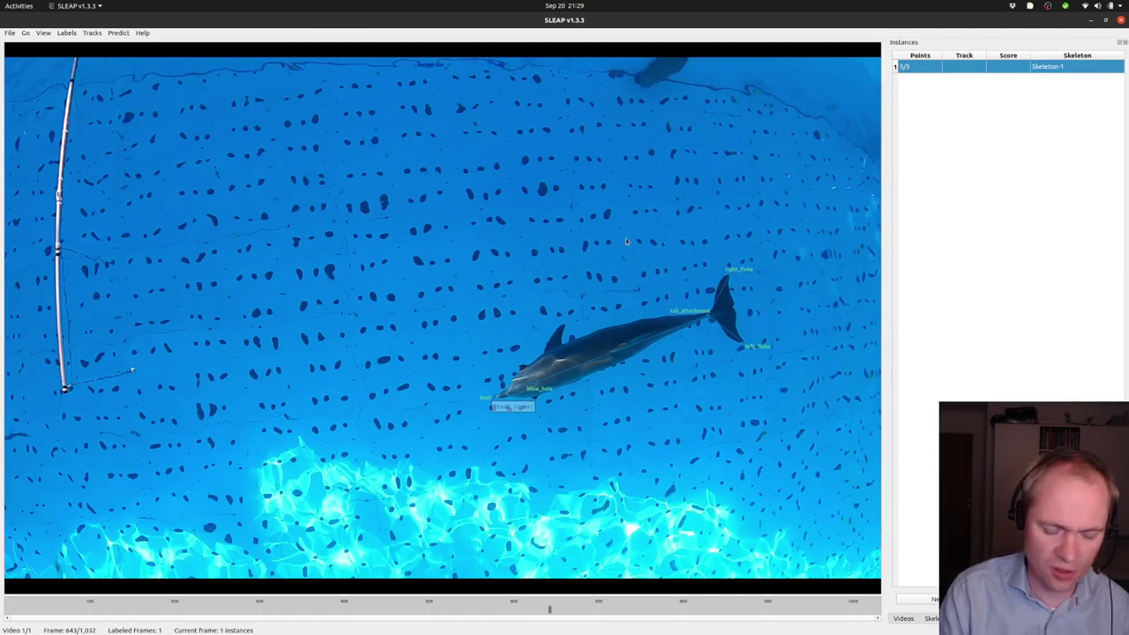
Advance the video to frame 656 and add a default instance there.
{"action": "key", "text": "Right"}
{"action": "key", "text": "Right"}
{"action": "key", "text": "Right"}
{"action": "key", "text": "Right"}
{"action": "key", "text": "Right"}
{"action": "key", "text": "Right"}
{"action": "key", "text": "Right"}
{"action": "key", "text": "Right"}
{"action": "key", "text": "Right"}
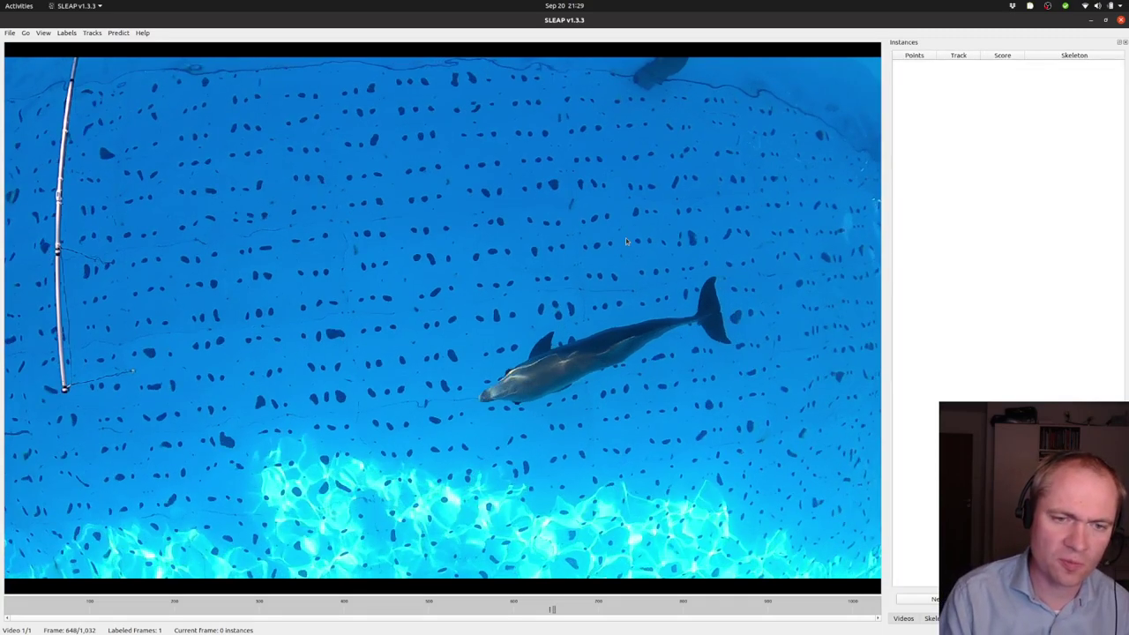
{"action": "key", "text": "Right"}
{"action": "key", "text": "Right"}
{"action": "key", "text": "Right"}
{"action": "key", "text": "Right"}
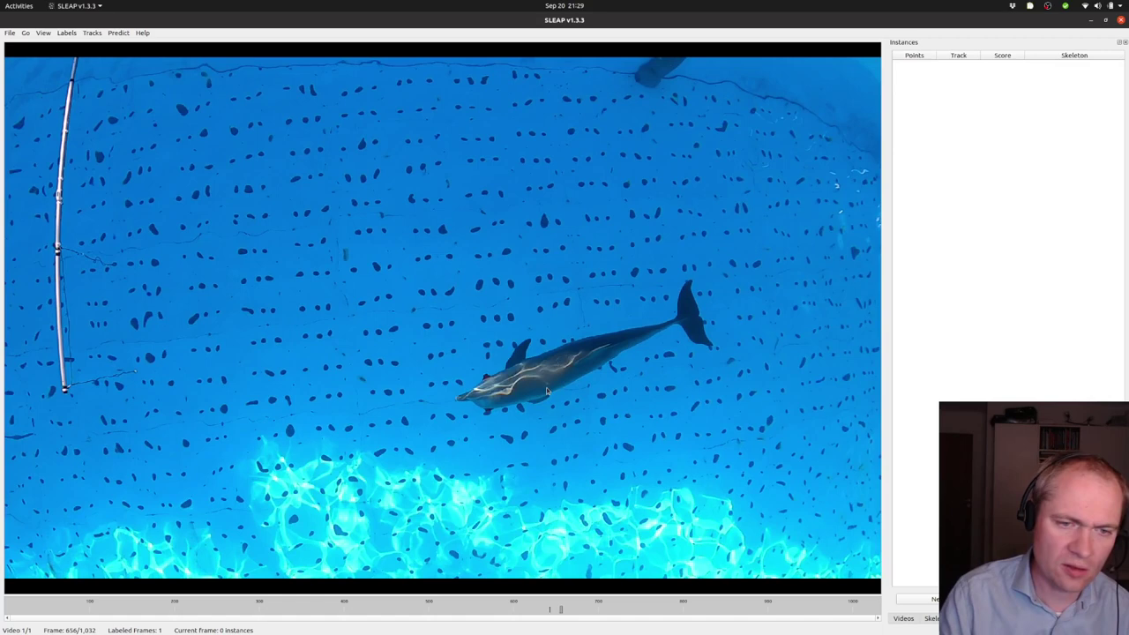
{"action": "scroll", "coordinate": [472, 425], "scroll_direction": "up", "scroll_amount": 3}
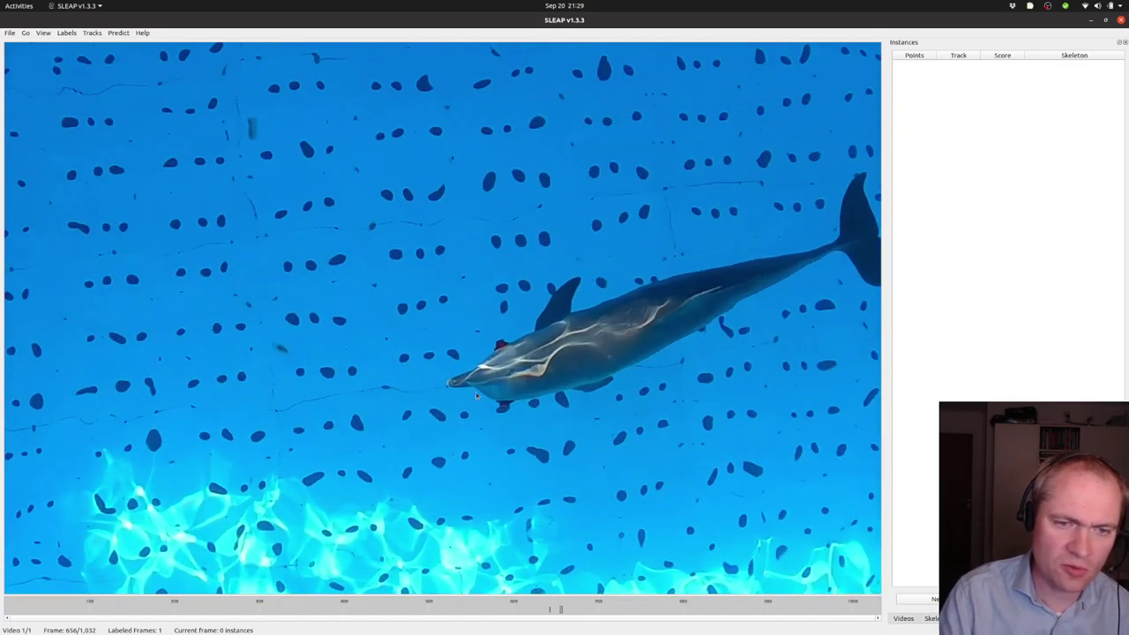
{"action": "right_click", "coordinate": [470, 307]}
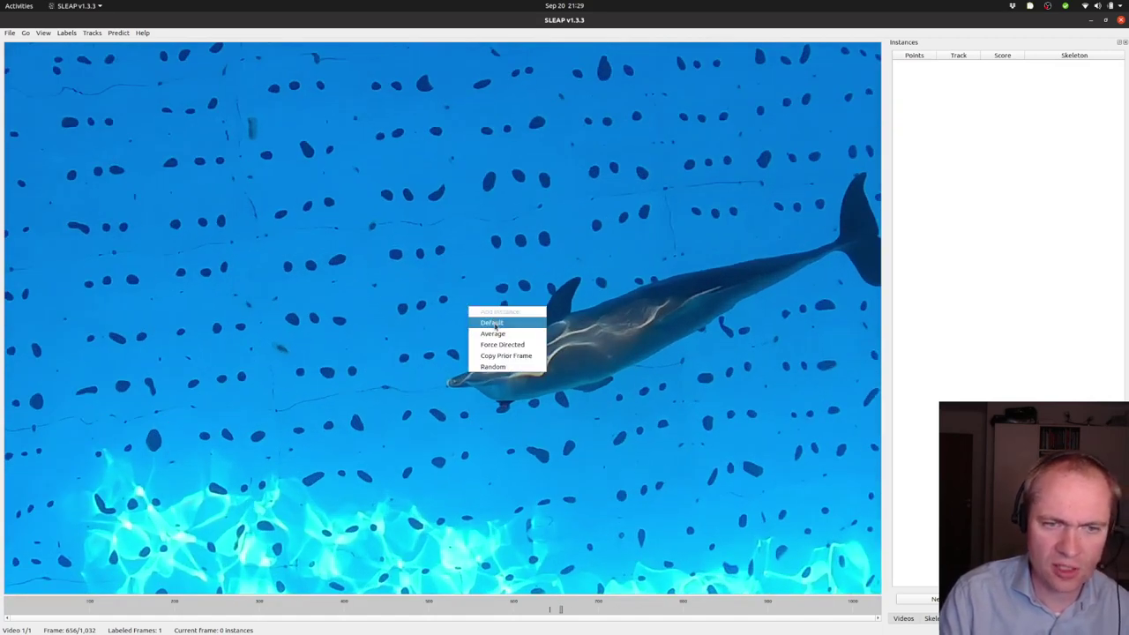
{"action": "left_click", "coordinate": [500, 324]}
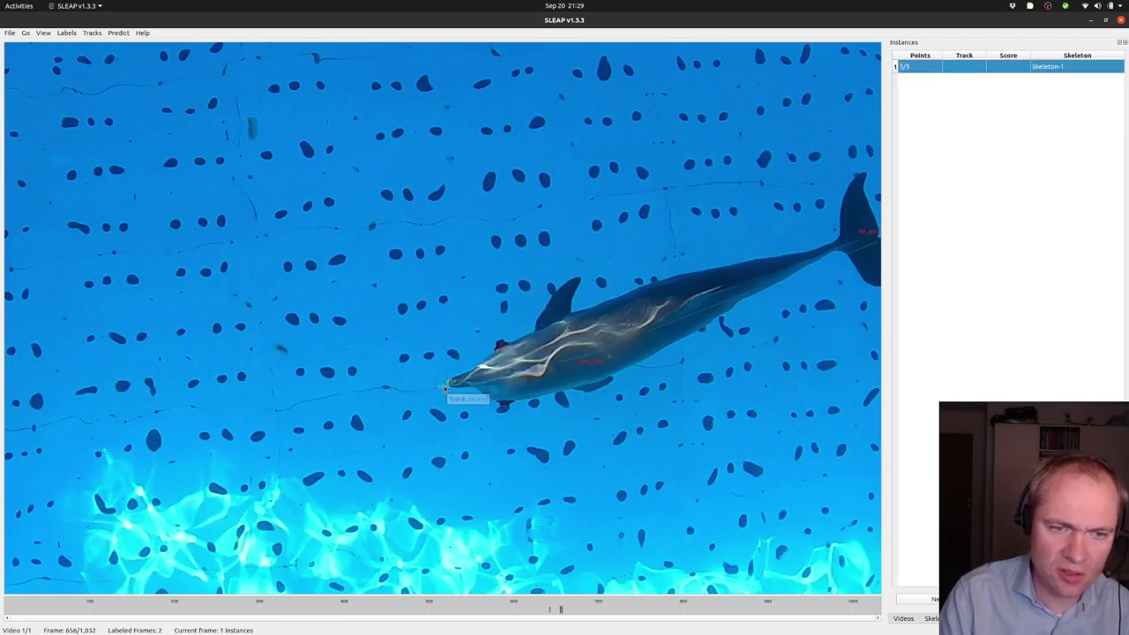
Place the beak, blow_hole, tail_attachment, left_fluke and right_fluke nodes on the dolphin in frame 656.
{"action": "left_click_drag", "start_coordinate": [445, 389], "coordinate": [452, 388]}
{"action": "left_click_drag", "start_coordinate": [599, 366], "coordinate": [523, 381]}
{"action": "left_click_drag", "start_coordinate": [777, 342], "coordinate": [559, 389]}
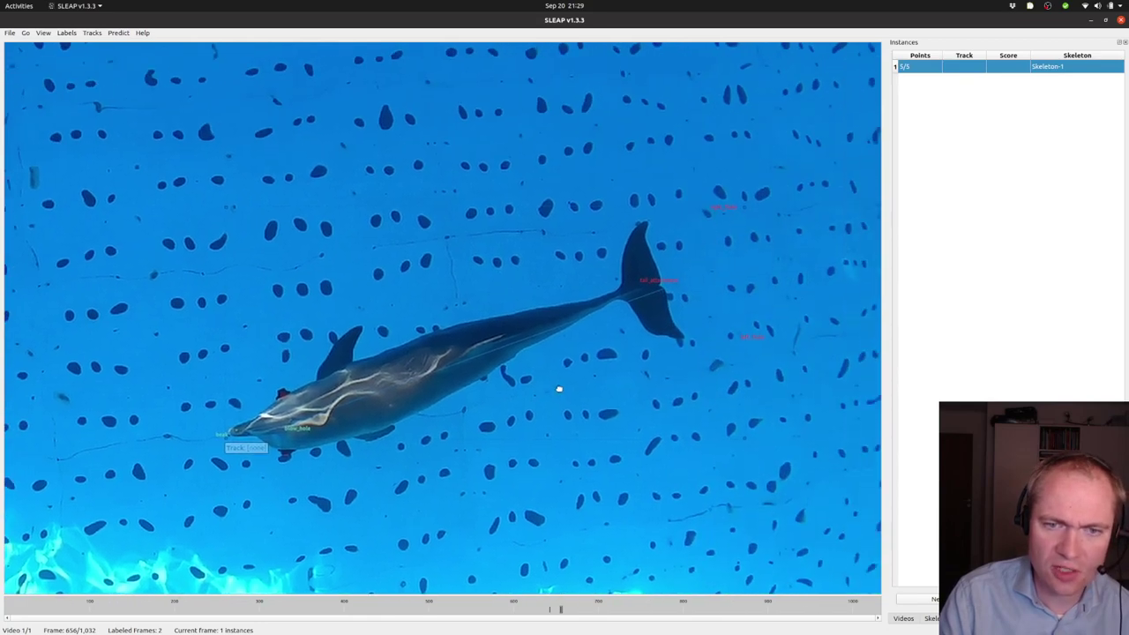
{"action": "left_click_drag", "start_coordinate": [654, 284], "coordinate": [596, 298]}
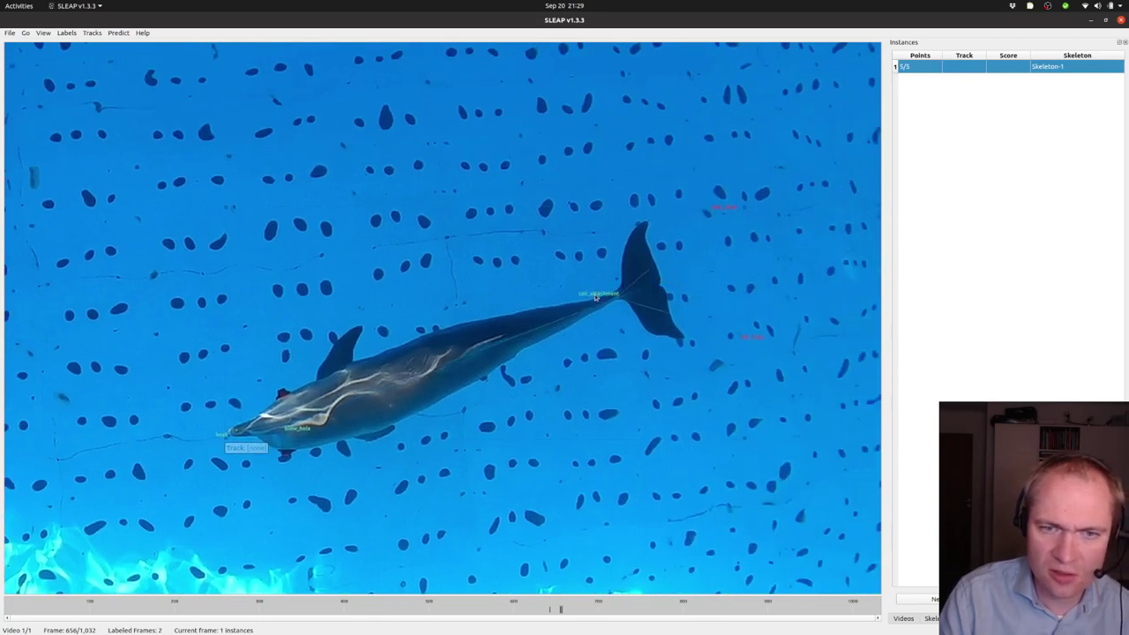
{"action": "left_click_drag", "start_coordinate": [760, 336], "coordinate": [691, 341]}
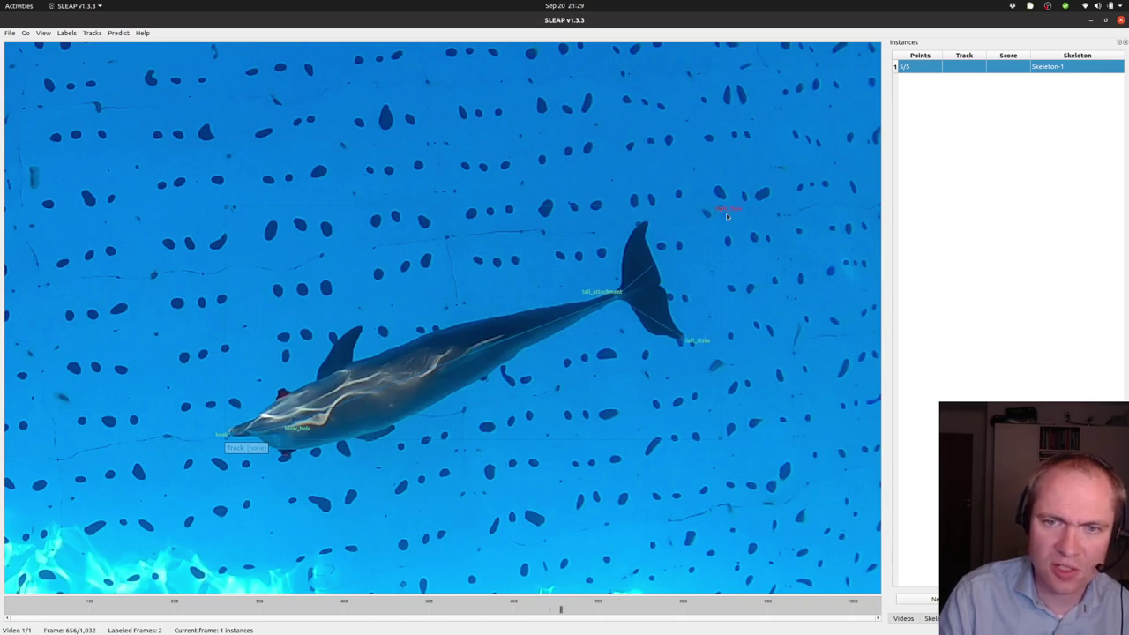
{"action": "left_click_drag", "start_coordinate": [727, 216], "coordinate": [659, 225]}
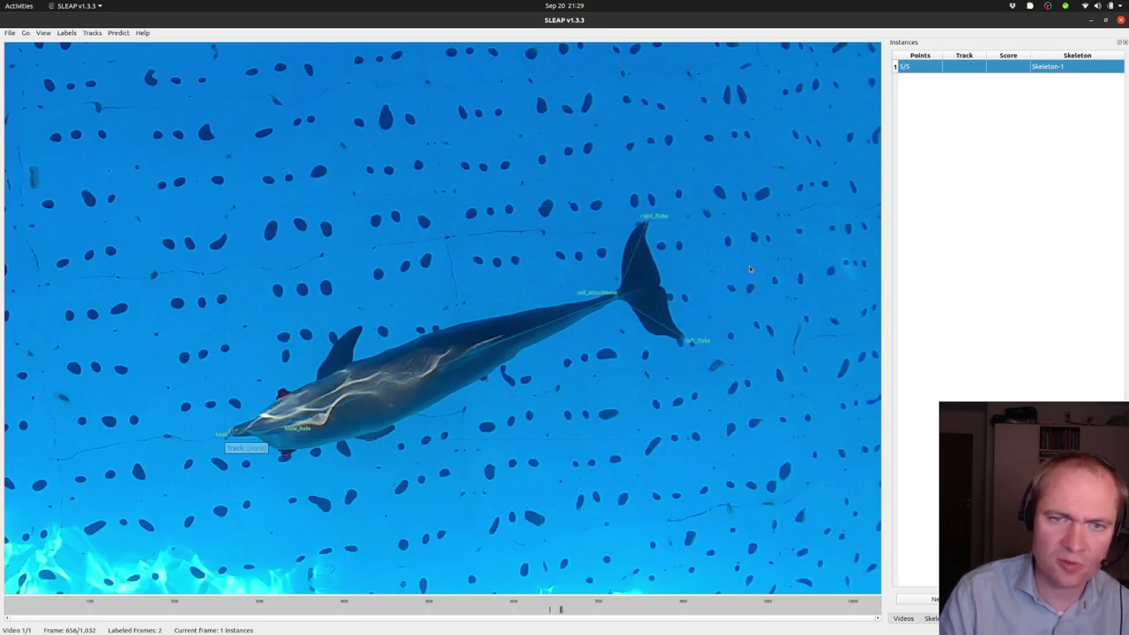
Advance the video to frame 670 and add a default instance there.
{"action": "key", "text": "Right"}
{"action": "key", "text": "Right"}
{"action": "key", "text": "Right"}
{"action": "key", "text": "Right"}
{"action": "key", "text": "Right"}
{"action": "key", "text": "Right"}
{"action": "key", "text": "Right"}
{"action": "key", "text": "Right"}
{"action": "key", "text": "Right"}
{"action": "key", "text": "Right"}
{"action": "key", "text": "Right"}
{"action": "key", "text": "Right"}
{"action": "key", "text": "Right"}
{"action": "key", "text": "Right"}
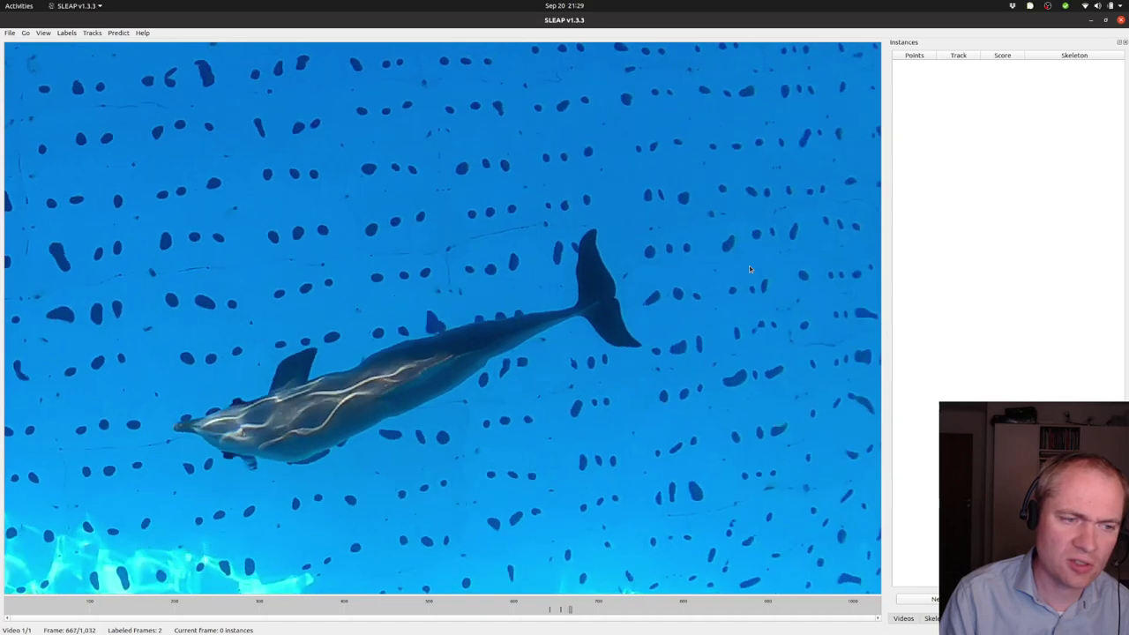
{"action": "right_click", "coordinate": [269, 403]}
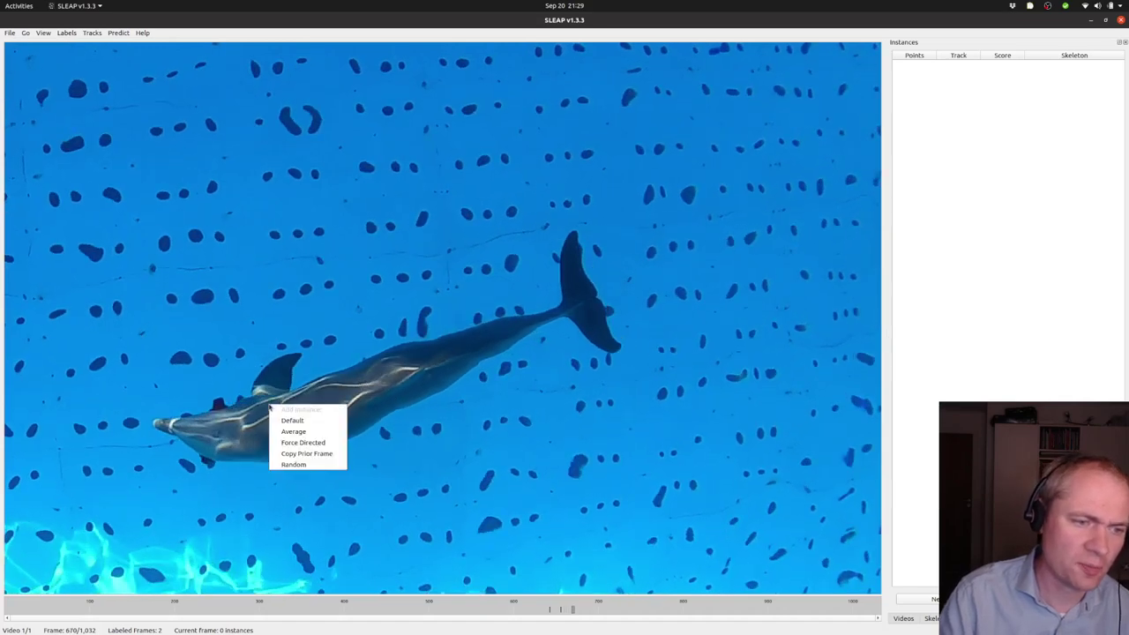
{"action": "left_click", "coordinate": [287, 411]}
Place the beak, blow_hole, tail_attachment, left_fluke and right_fluke nodes on the dolphin in frame 670.
{"action": "left_click_drag", "start_coordinate": [223, 437], "coordinate": [144, 427]}
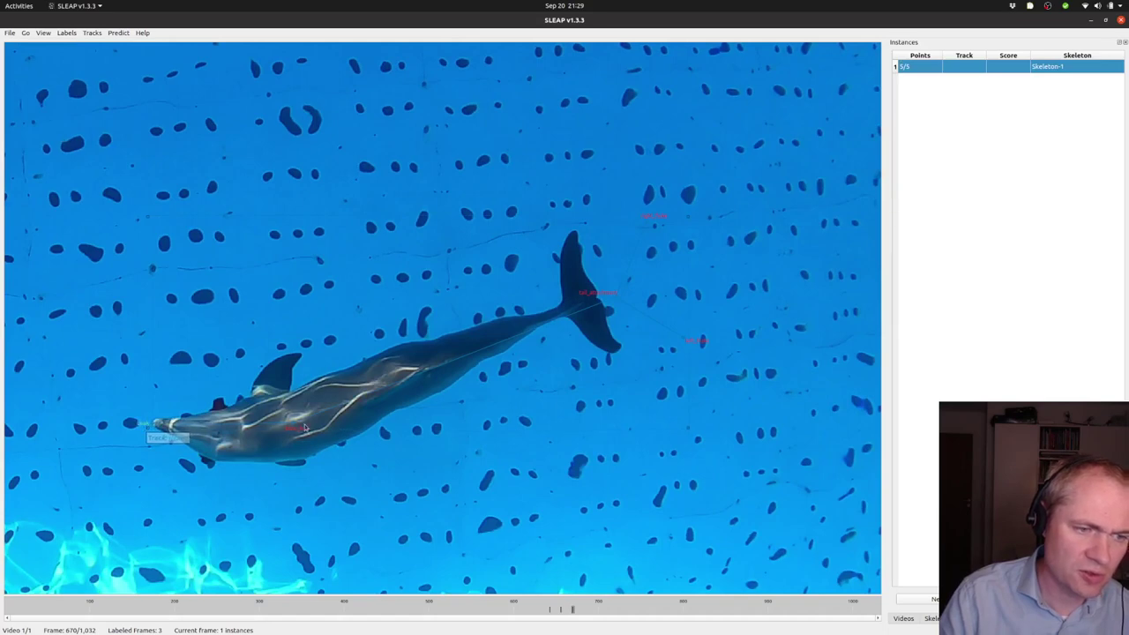
{"action": "left_click_drag", "start_coordinate": [298, 430], "coordinate": [223, 448]}
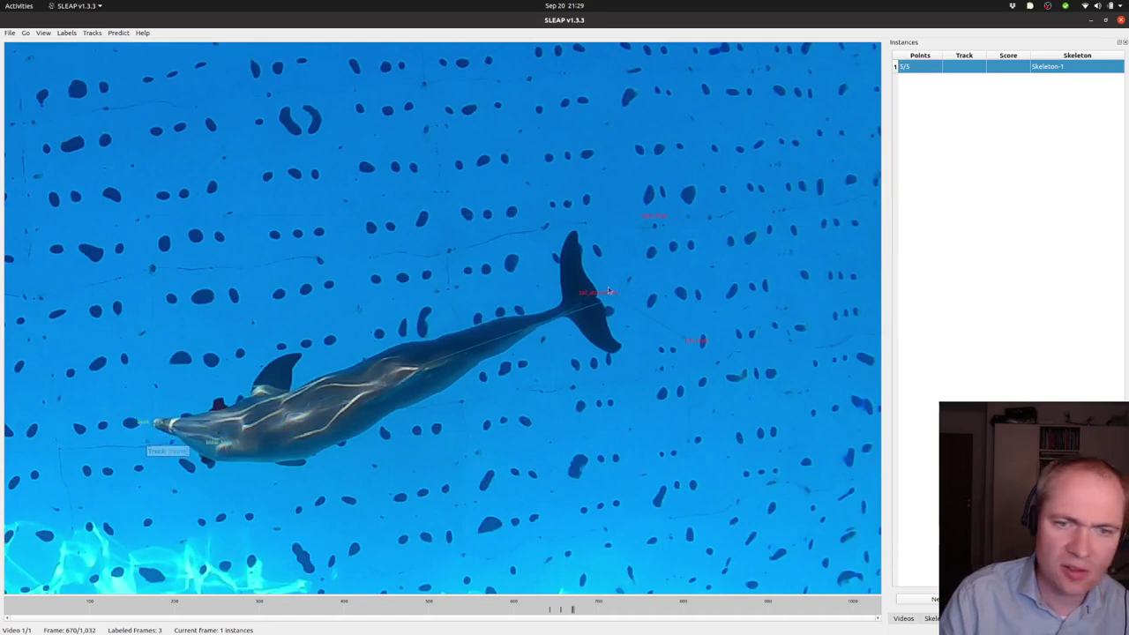
{"action": "left_click_drag", "start_coordinate": [594, 292], "coordinate": [538, 307]}
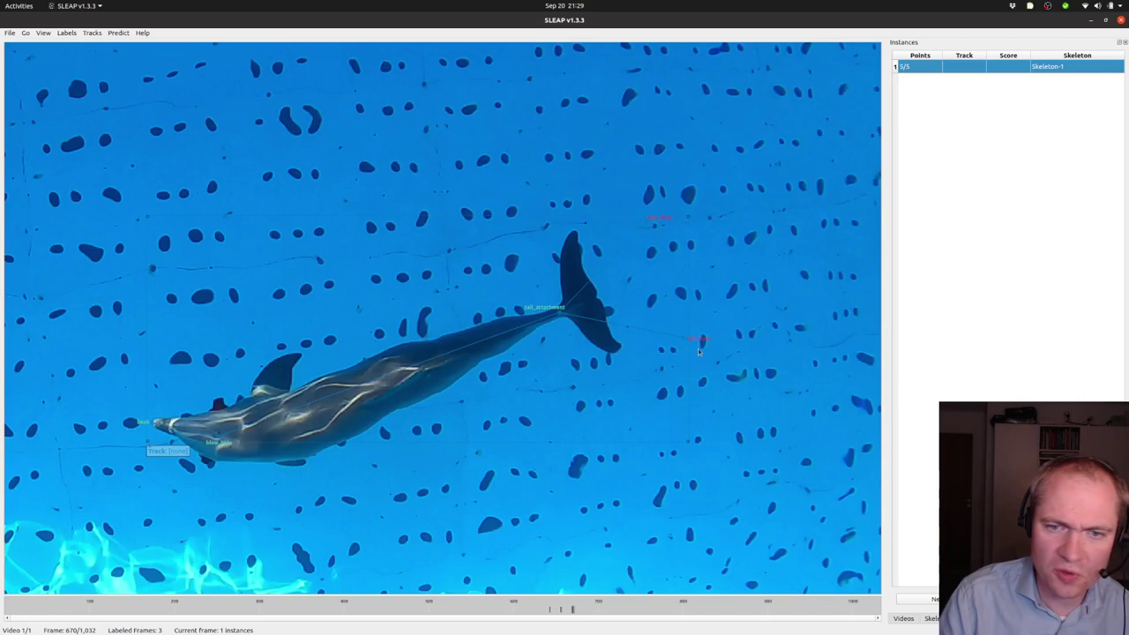
{"action": "left_click_drag", "start_coordinate": [700, 339], "coordinate": [633, 351]}
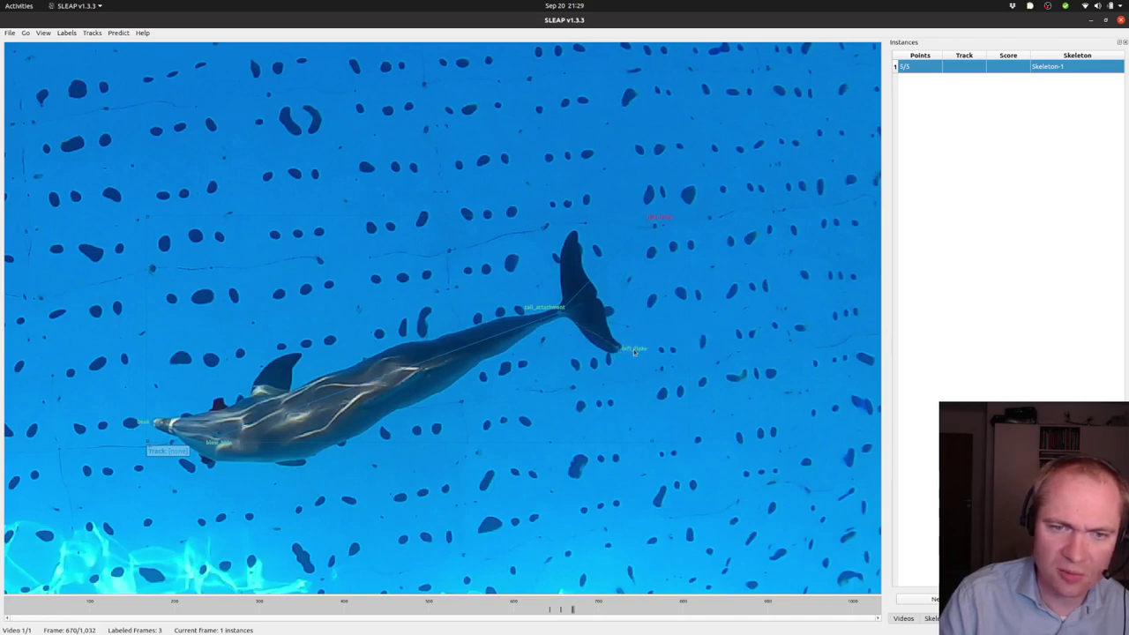
{"action": "left_click_drag", "start_coordinate": [611, 230], "coordinate": [572, 231]}
Advance the video to frame 684 and add a default instance there.
{"action": "left_click_drag", "start_coordinate": [487, 443], "coordinate": [700, 377]}
{"action": "key", "text": "Right"}
{"action": "key", "text": "Right"}
{"action": "key", "text": "Right"}
{"action": "key", "text": "Right"}
{"action": "key", "text": "Right"}
{"action": "key", "text": "Right"}
{"action": "key", "text": "Right"}
{"action": "key", "text": "Right"}
{"action": "key", "text": "Right"}
{"action": "key", "text": "Right"}
{"action": "key", "text": "Right"}
{"action": "key", "text": "Right"}
{"action": "key", "text": "Right"}
{"action": "key", "text": "Right"}
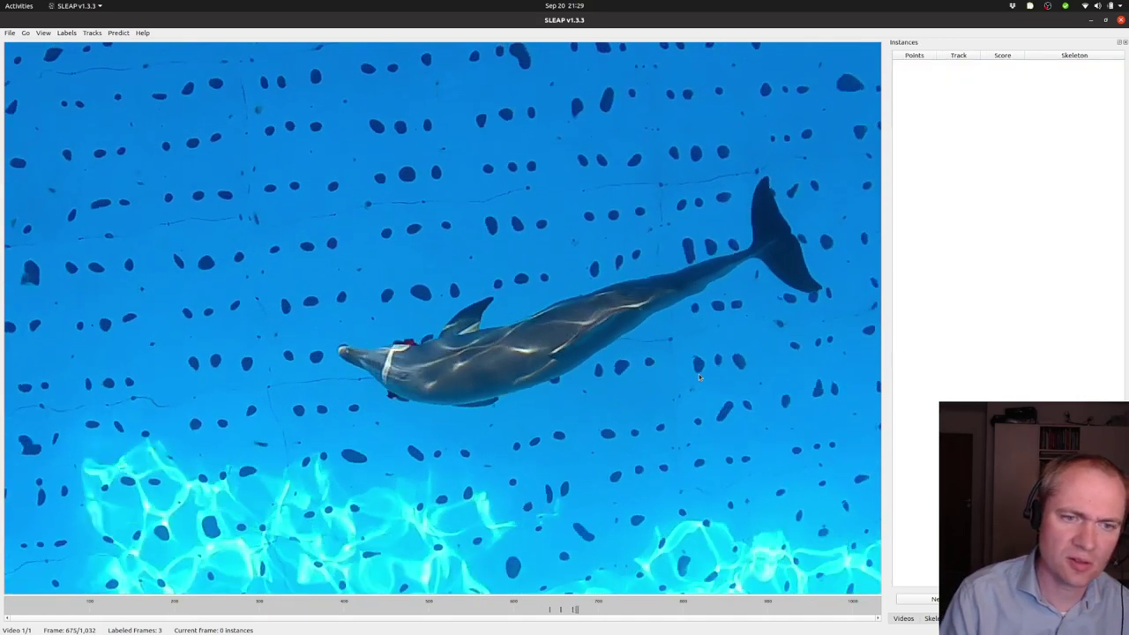
{"action": "right_click", "coordinate": [566, 342]}
{"action": "left_click", "coordinate": [586, 358]}
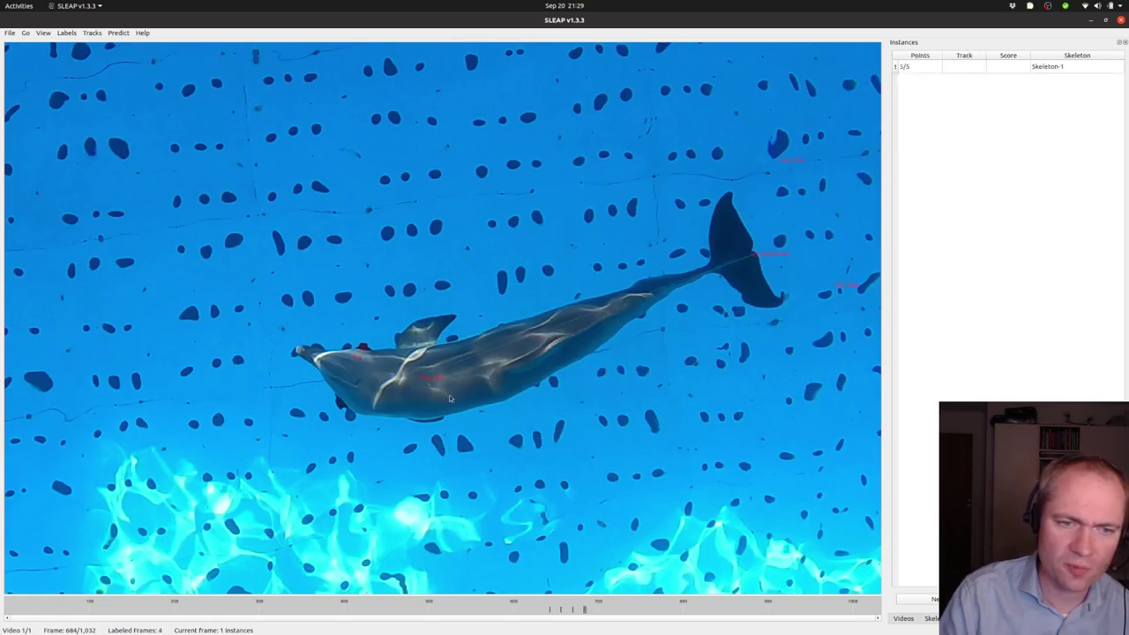
Place the blow_hole, beak, tail_attachment, left_fluke and right_fluke nodes on the dolphin in frame 684.
{"action": "left_click_drag", "start_coordinate": [429, 378], "coordinate": [356, 393]}
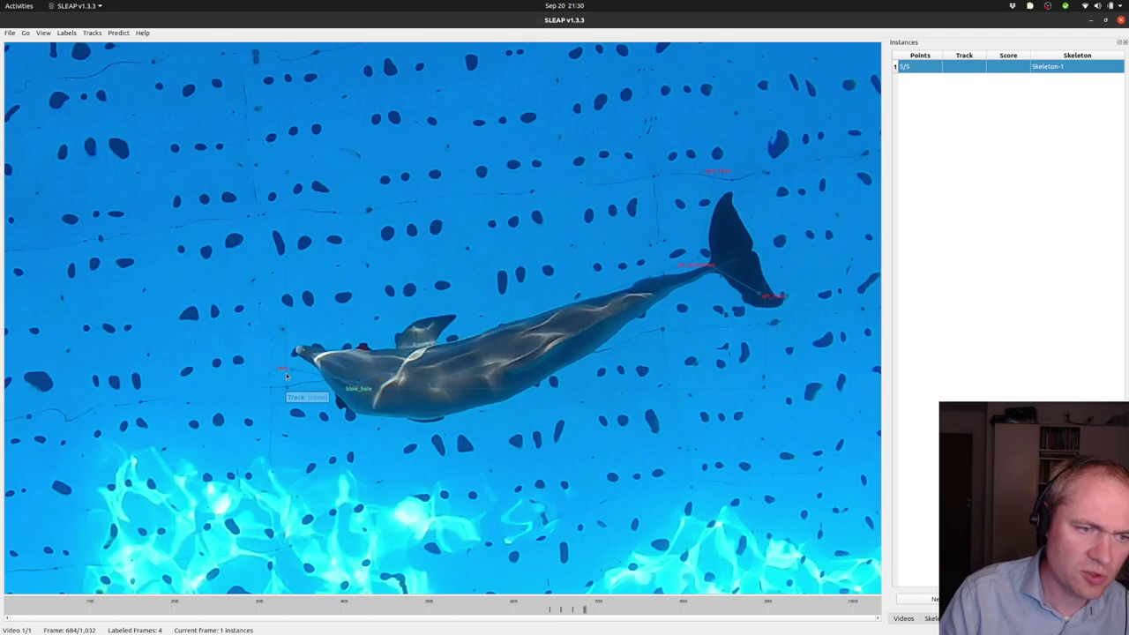
{"action": "left_click_drag", "start_coordinate": [286, 374], "coordinate": [290, 350]}
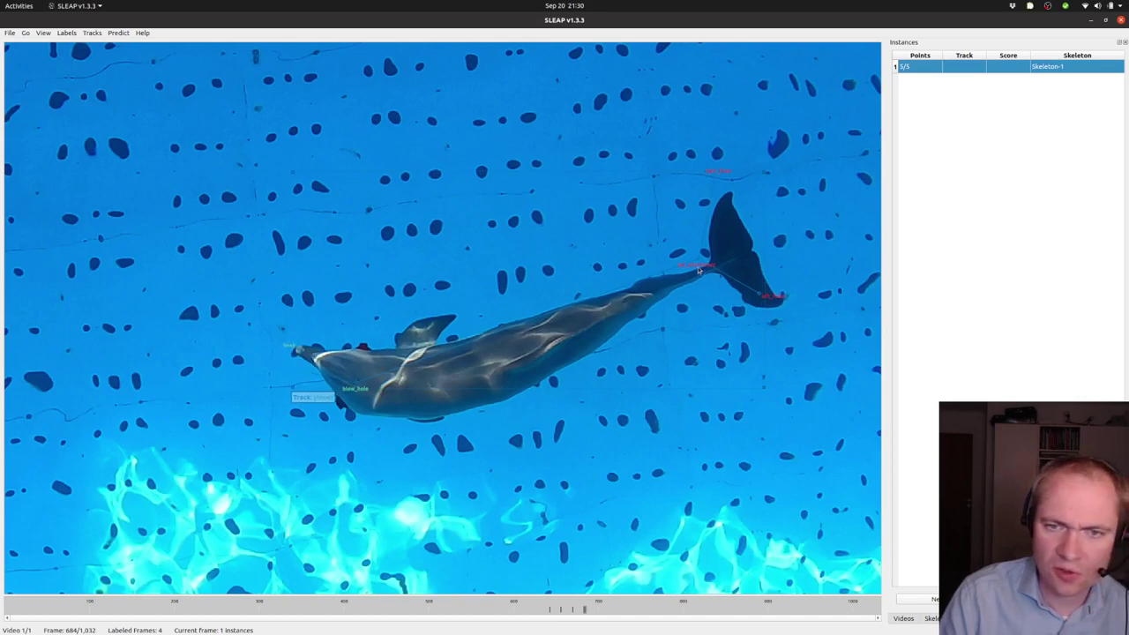
{"action": "left_click_drag", "start_coordinate": [698, 270], "coordinate": [704, 275]}
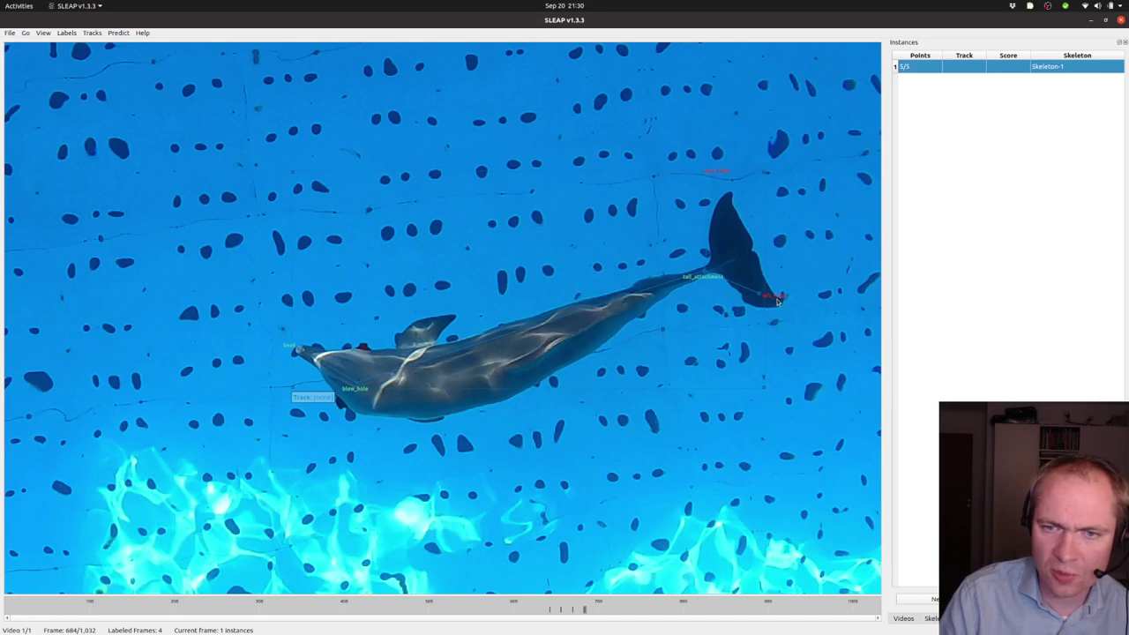
{"action": "left_click_drag", "start_coordinate": [778, 301], "coordinate": [785, 303]}
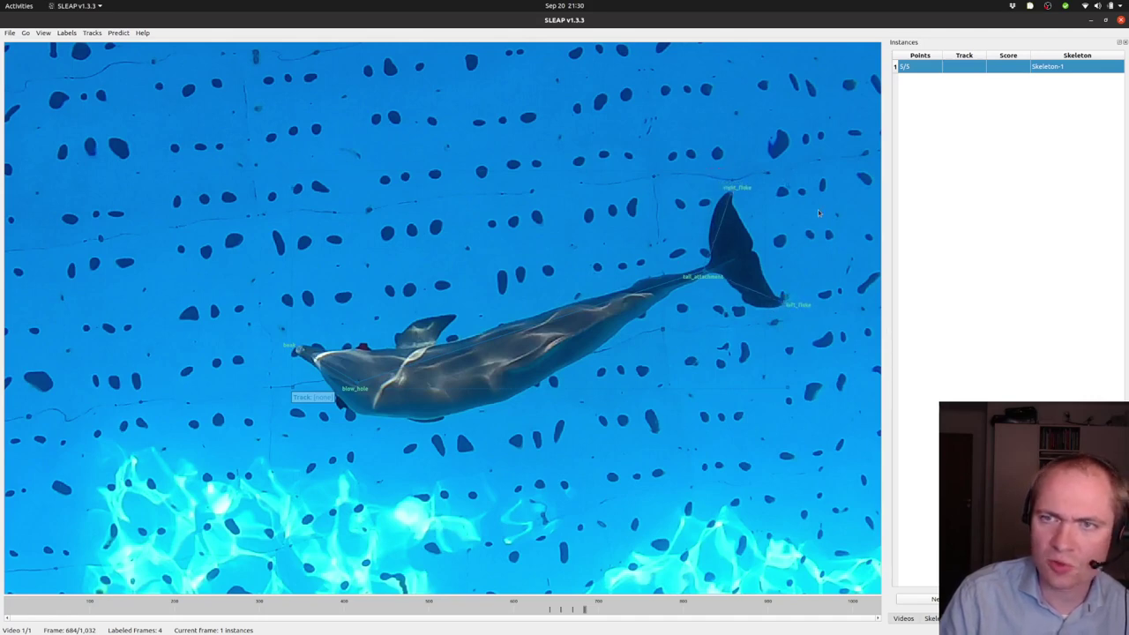
Advance the video to frame 704 and add a default instance there.
{"action": "key", "text": "Right"}
{"action": "key", "text": "Right"}
{"action": "key", "text": "Right"}
{"action": "key", "text": "Right"}
{"action": "key", "text": "Right"}
{"action": "key", "text": "Right"}
{"action": "key", "text": "Right"}
{"action": "key", "text": "Right"}
{"action": "key", "text": "Right"}
{"action": "key", "text": "Right"}
{"action": "key", "text": "Right"}
{"action": "key", "text": "Right"}
{"action": "key", "text": "Right"}
{"action": "key", "text": "Right"}
{"action": "key", "text": "Right"}
{"action": "key", "text": "Right"}
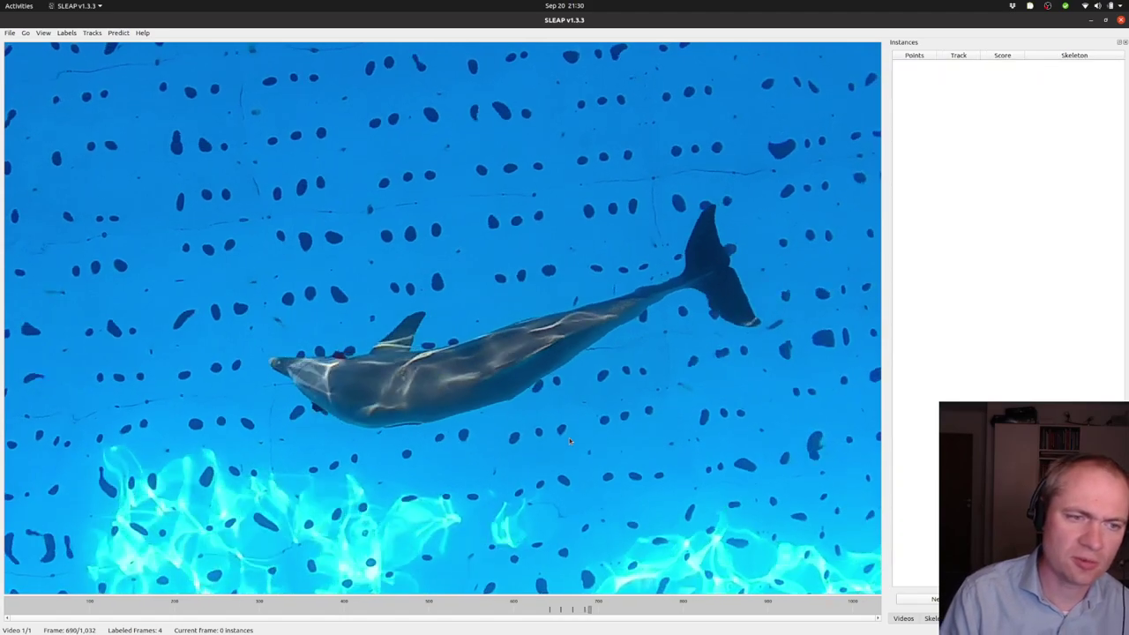
{"action": "key", "text": "Right"}
{"action": "key", "text": "Right"}
{"action": "key", "text": "Right"}
{"action": "key", "text": "Right"}
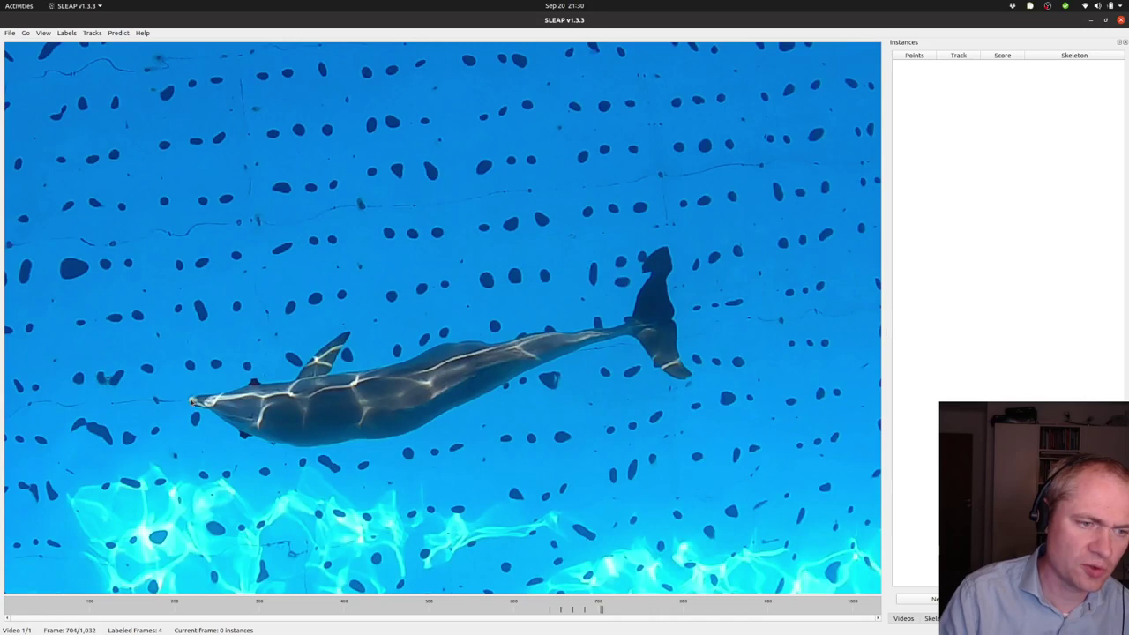
{"action": "right_click", "coordinate": [224, 335]}
{"action": "left_click", "coordinate": [251, 349]}
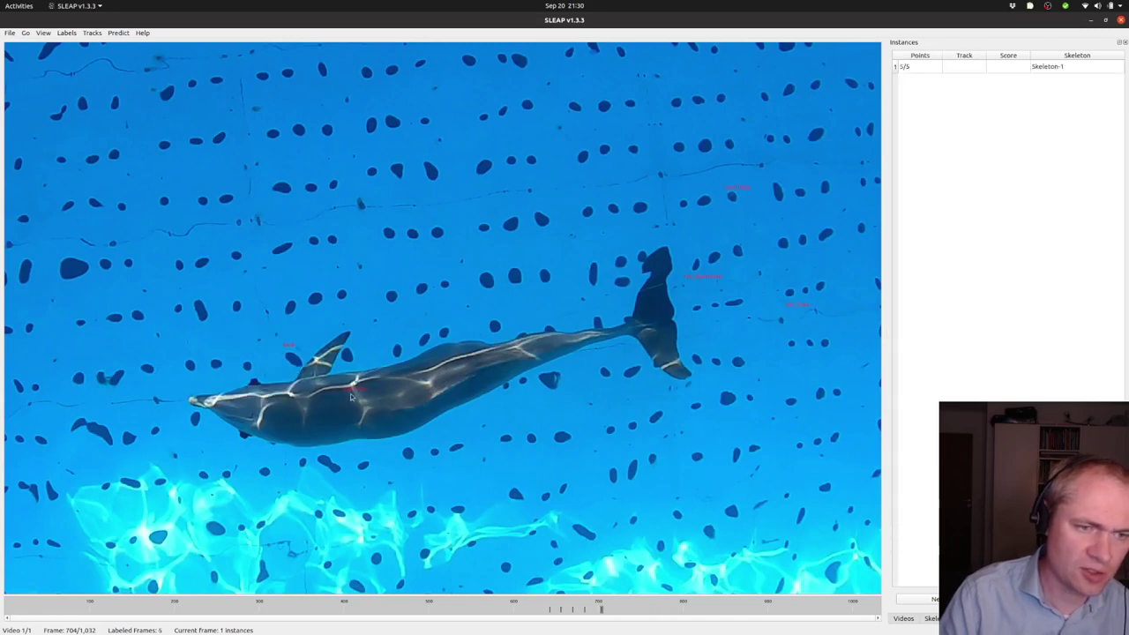
Place the blow_hole, beak, tail_attachment, left_fluke and right_fluke nodes on the dolphin in frame 704.
{"action": "left_click_drag", "start_coordinate": [351, 396], "coordinate": [251, 426]}
{"action": "left_click_drag", "start_coordinate": [301, 348], "coordinate": [194, 398]}
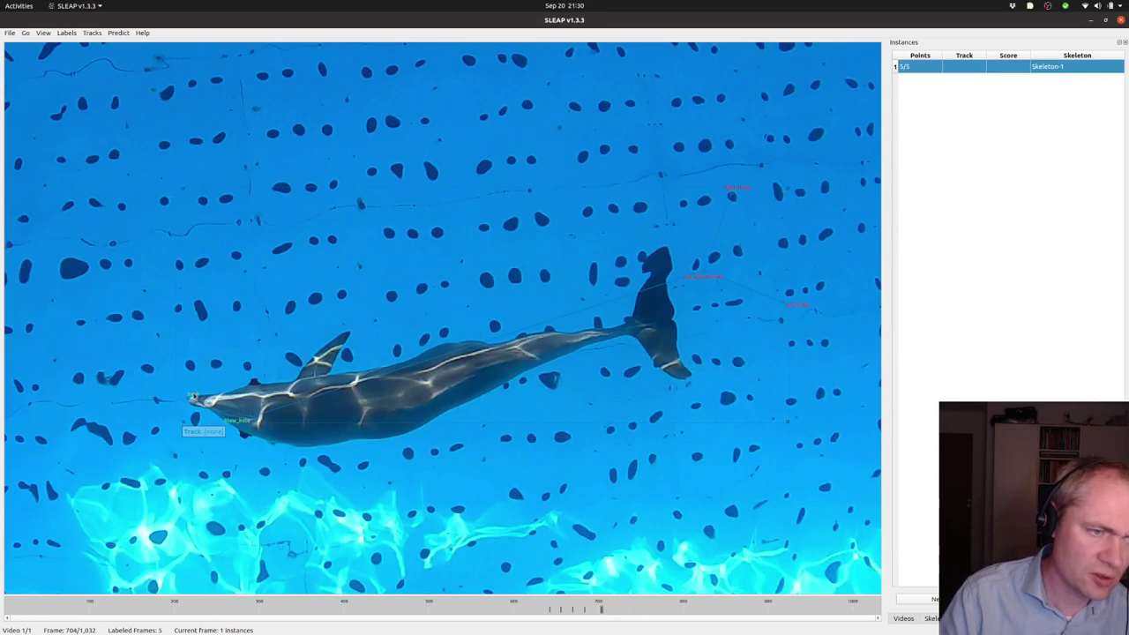
{"action": "left_click_drag", "start_coordinate": [688, 277], "coordinate": [632, 329]}
{"action": "left_click_drag", "start_coordinate": [799, 303], "coordinate": [691, 378]}
{"action": "left_click_drag", "start_coordinate": [743, 192], "coordinate": [675, 247]}
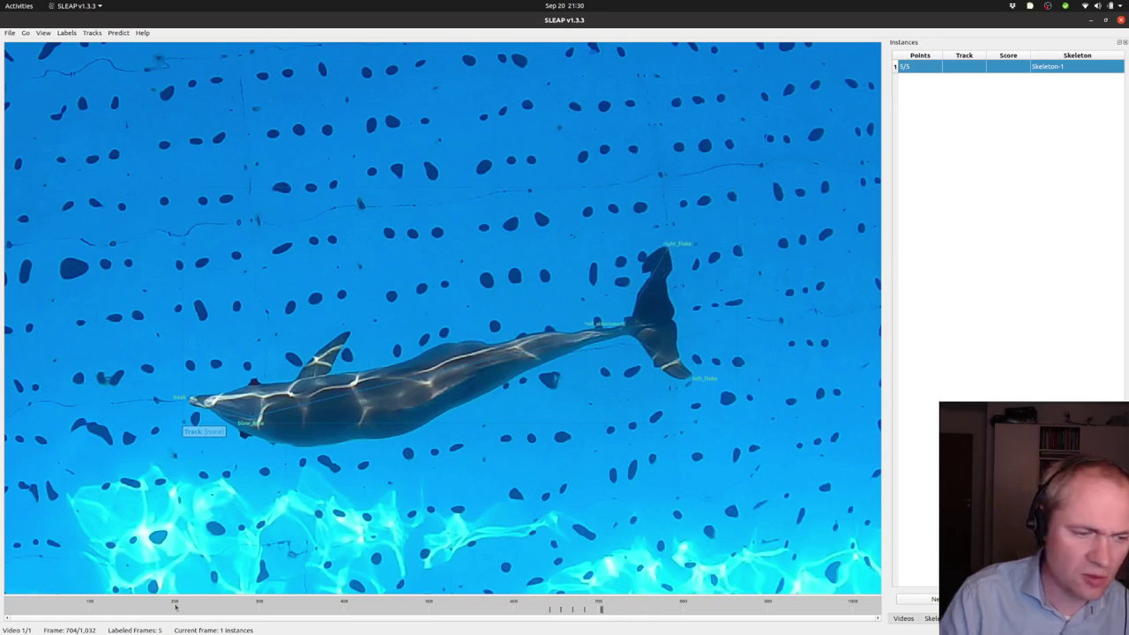
Advance the video to frame 721 and add a default instance there.
{"action": "key", "text": "Right"}
{"action": "key", "text": "Right"}
{"action": "key", "text": "Right"}
{"action": "key", "text": "Right"}
{"action": "key", "text": "Right"}
{"action": "key", "text": "Right"}
{"action": "key", "text": "Right"}
{"action": "key", "text": "Right"}
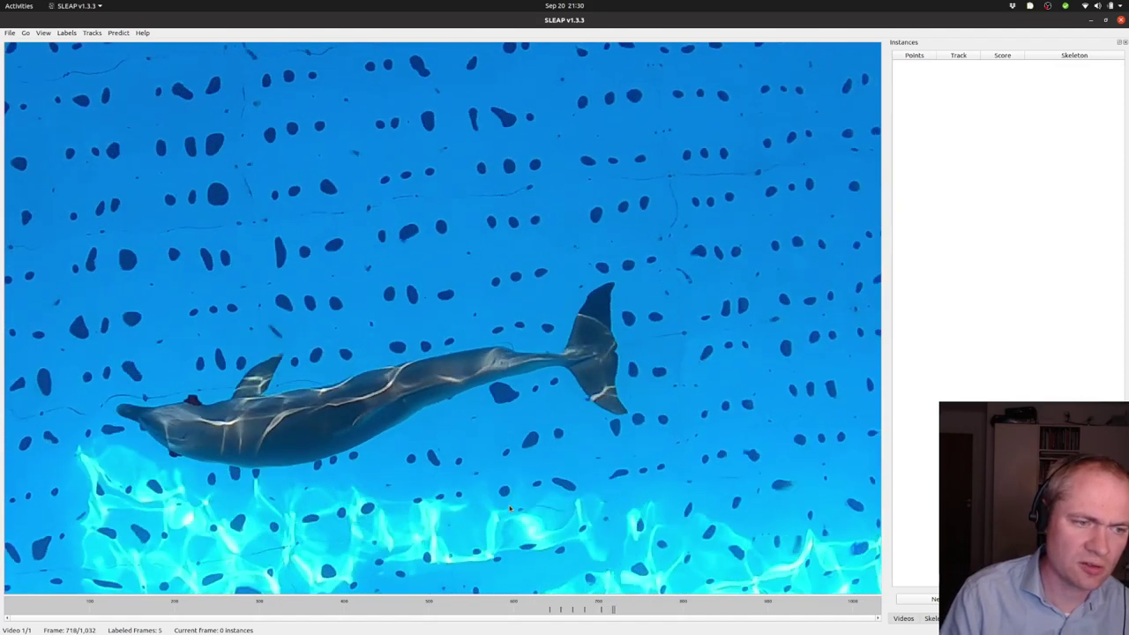
{"action": "right_click", "coordinate": [212, 393]}
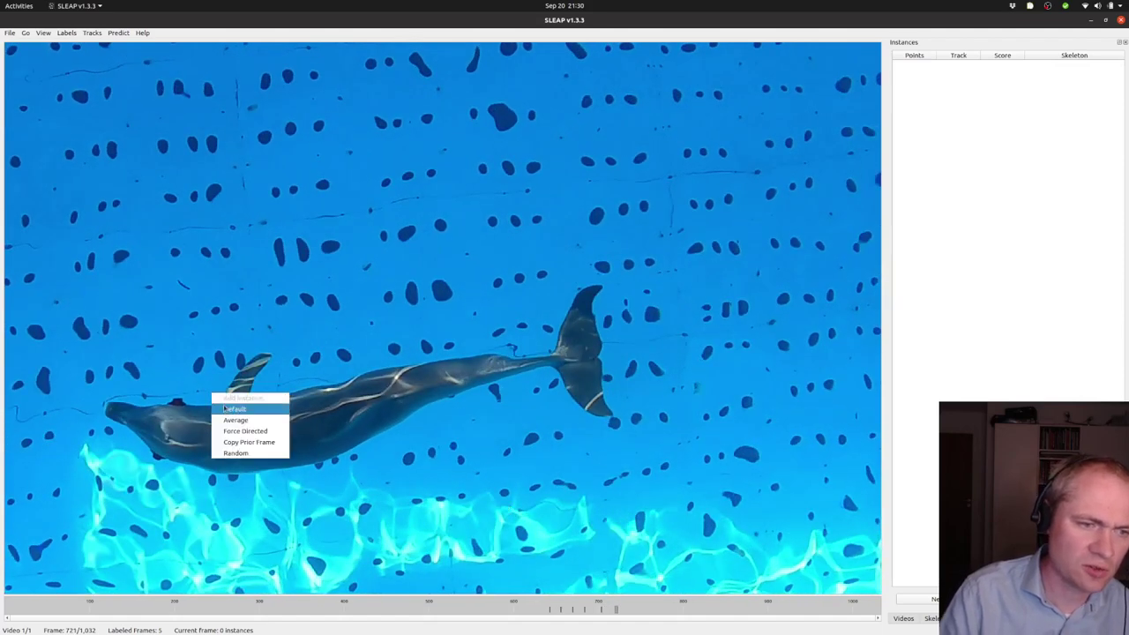
{"action": "left_click", "coordinate": [227, 411]}
Place the blow_hole, beak, tail_attachment, left_fluke and right_fluke nodes on the dolphin in frame 721.
{"action": "left_click_drag", "start_coordinate": [249, 423], "coordinate": [166, 447]}
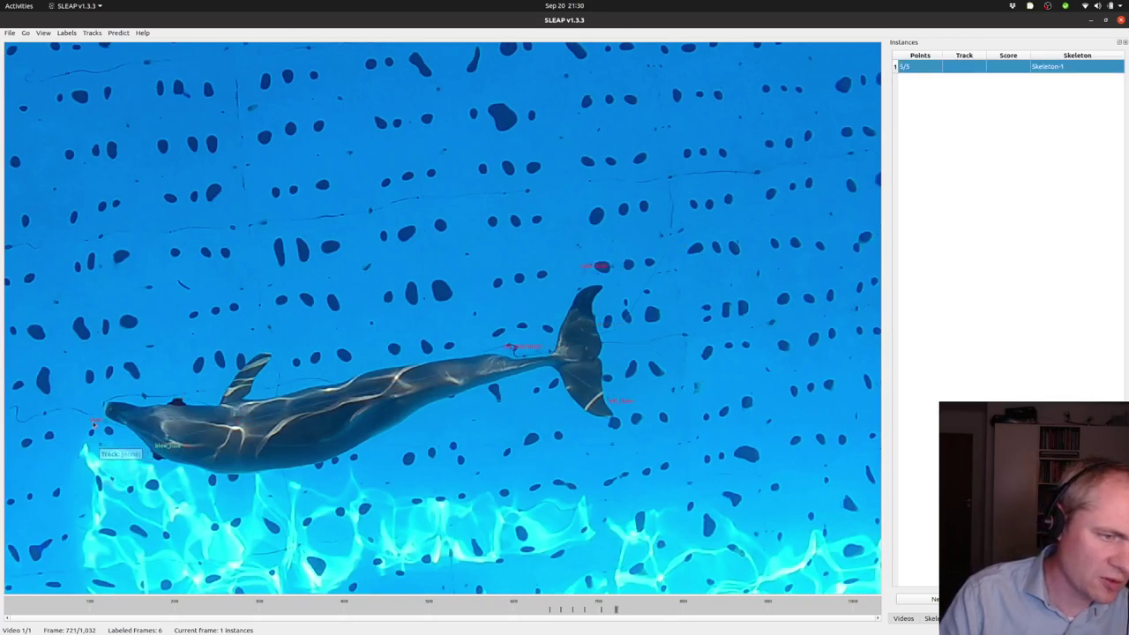
{"action": "left_click_drag", "start_coordinate": [94, 424], "coordinate": [97, 406]}
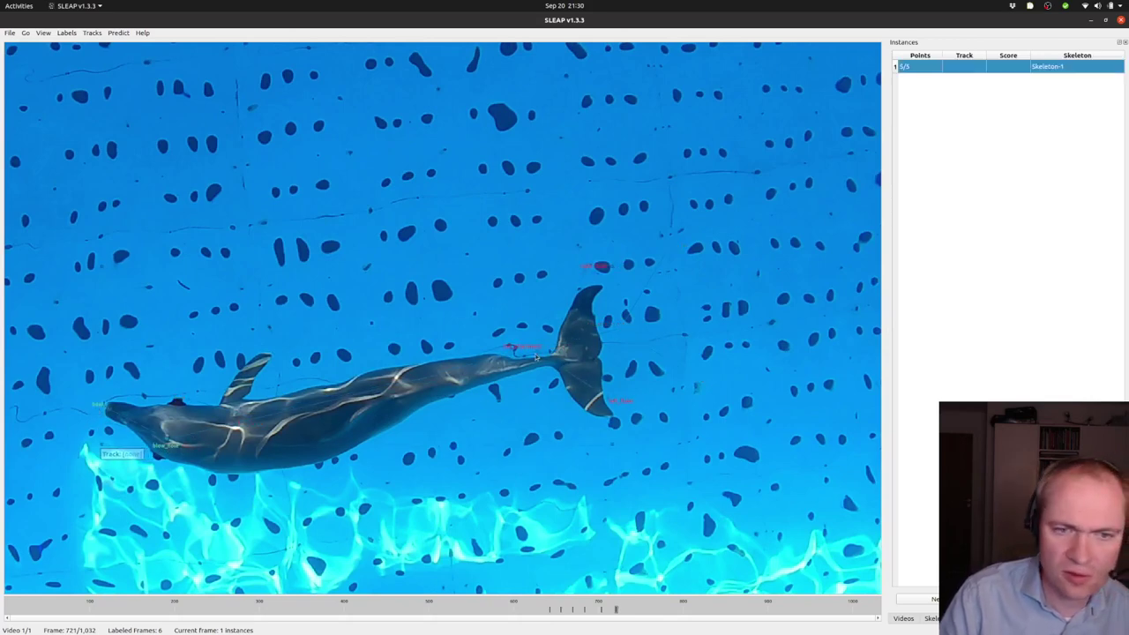
{"action": "left_click_drag", "start_coordinate": [536, 356], "coordinate": [547, 367]}
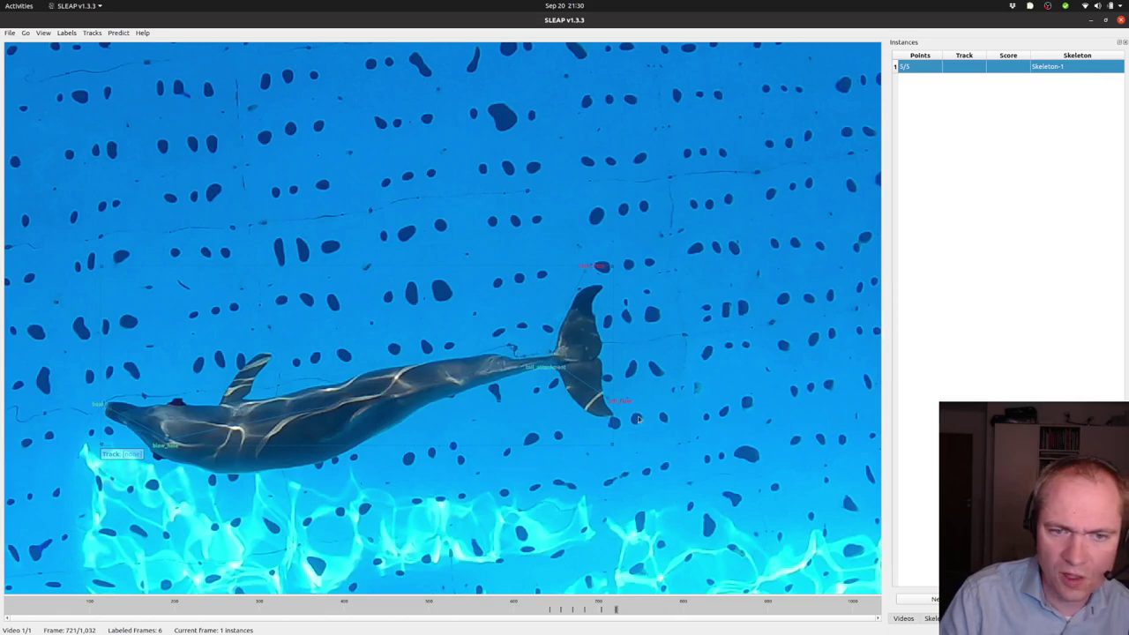
{"action": "left_click_drag", "start_coordinate": [626, 402], "coordinate": [629, 417]}
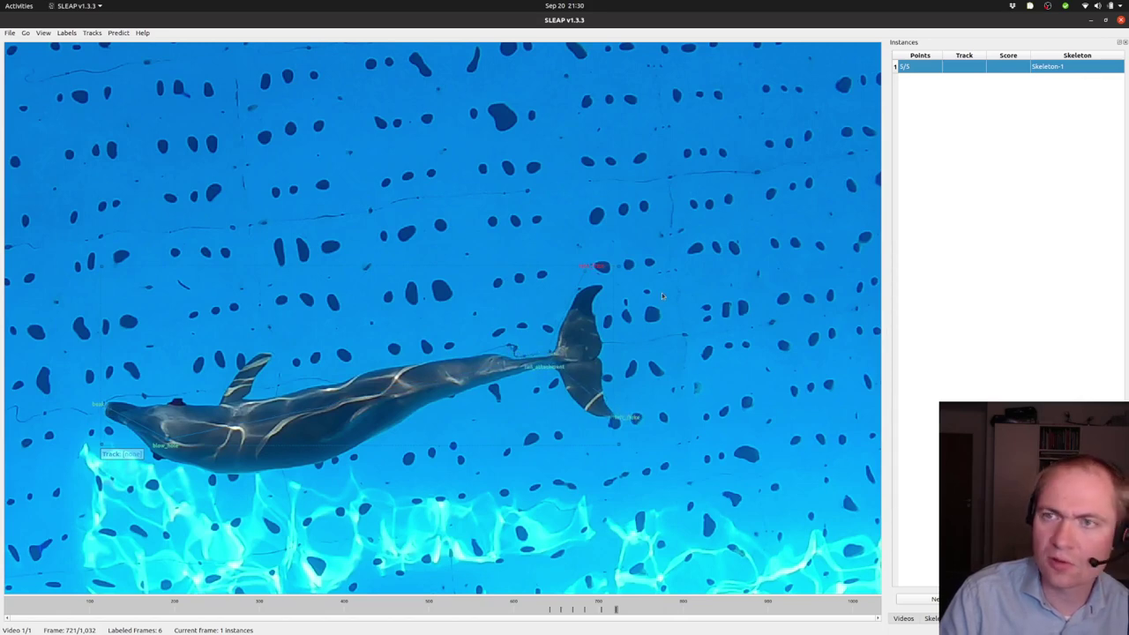
{"action": "left_click_drag", "start_coordinate": [596, 265], "coordinate": [613, 278]}
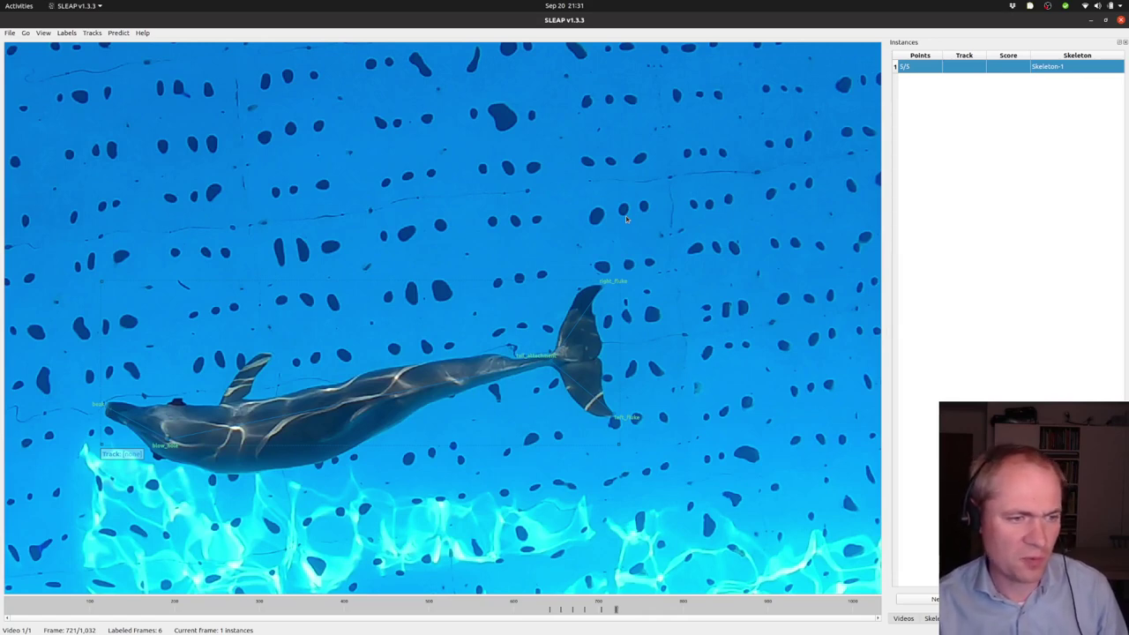
{"action": "key", "text": "ctrl"}
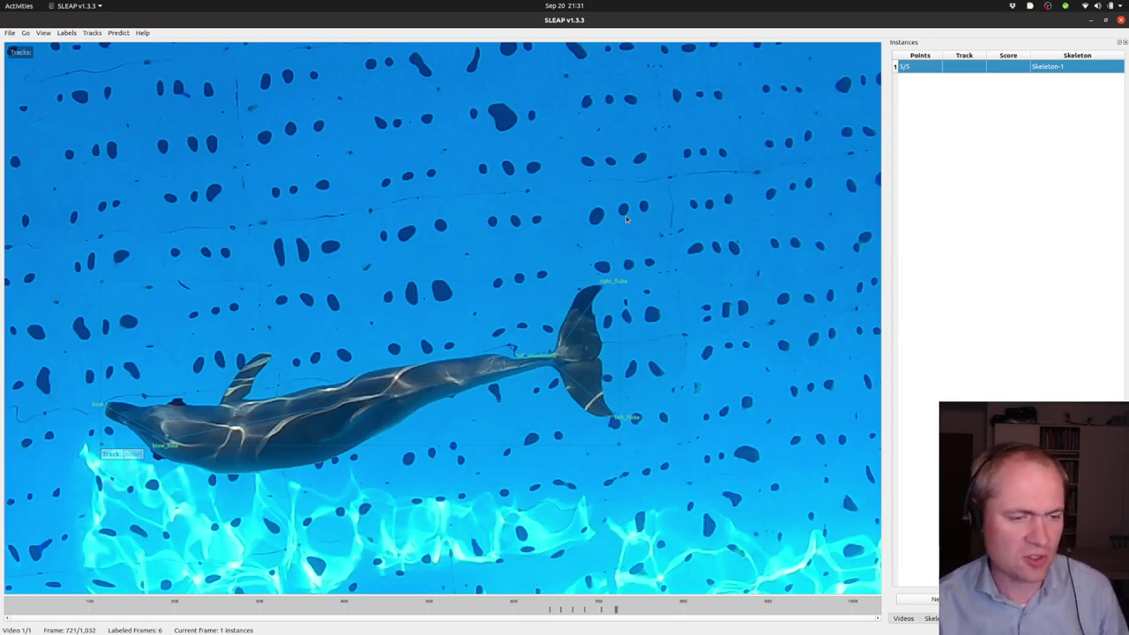